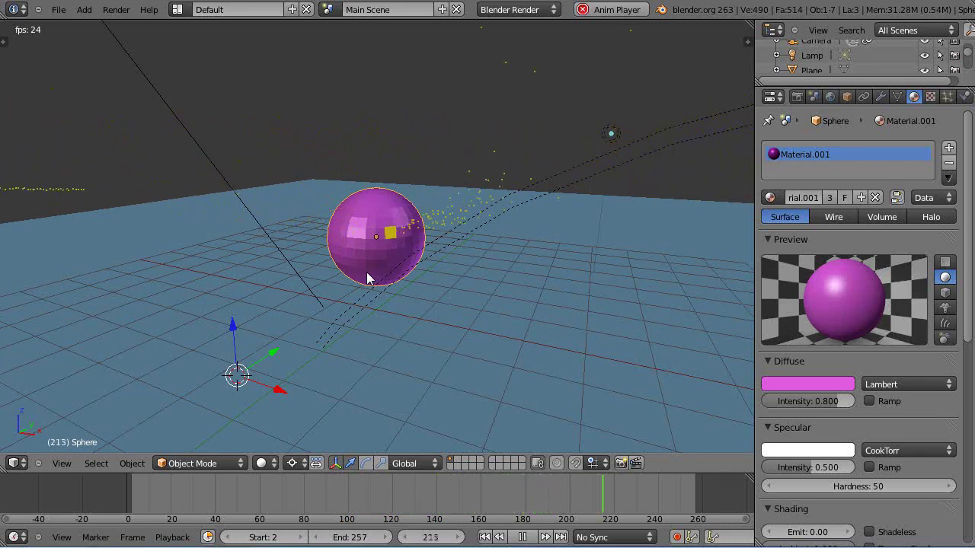
Step: Stop the animation playback and delete the old purple sphere and the yellow smoke emitter face
key("alt+a")
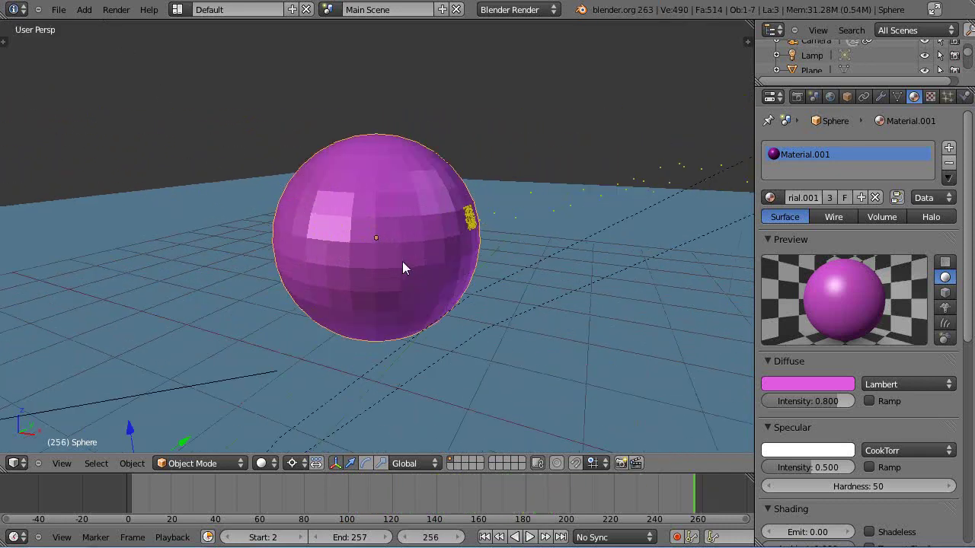
right_click(402, 261)
right_click(402, 260)
key("x")
left_click(402, 261)
right_click(472, 221)
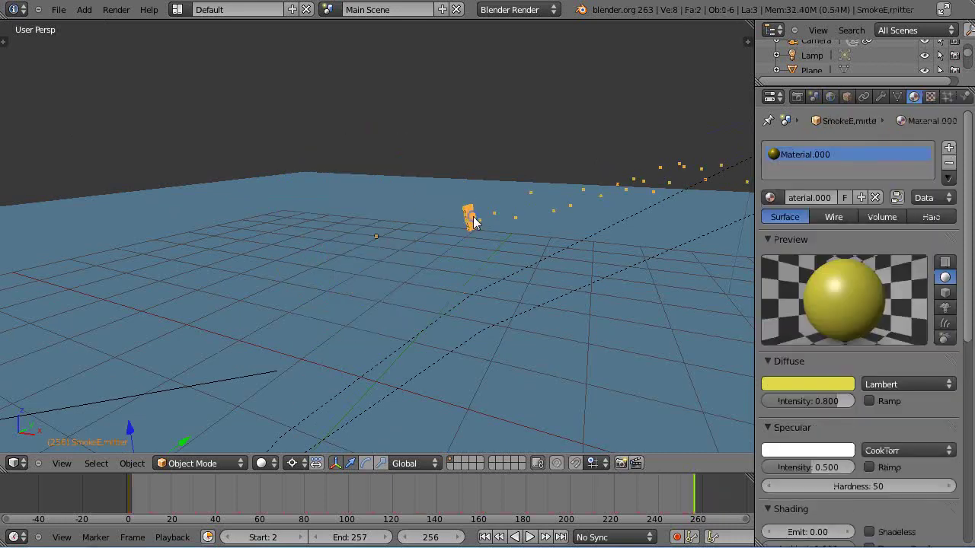
key("x")
left_click(471, 219)
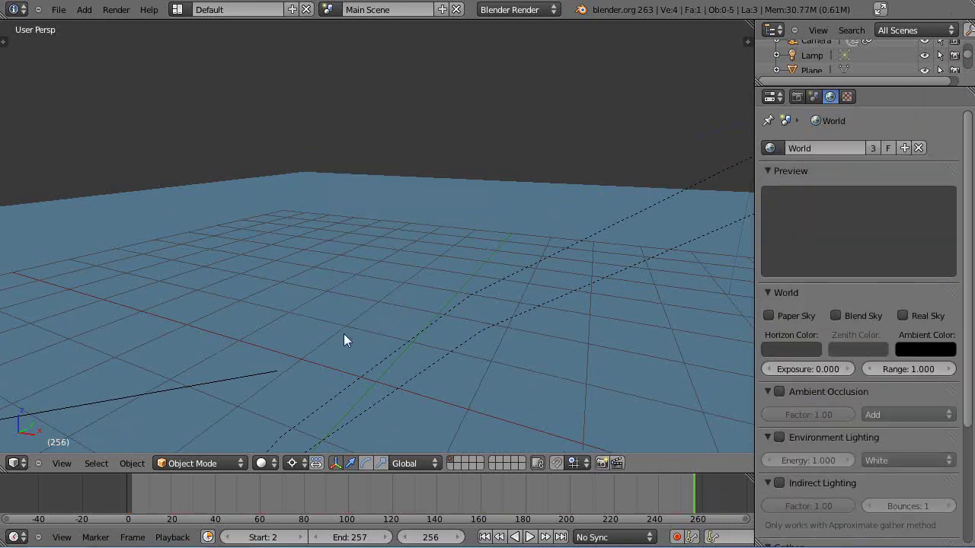
Step: Snap the 3D cursor to the centre of the scene
key("shift+s")
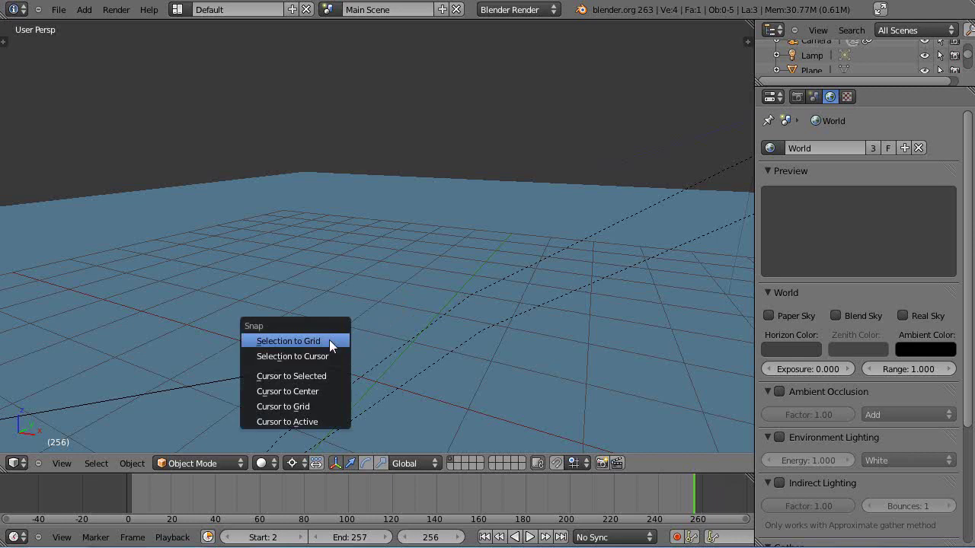
left_click(326, 390)
scroll(396, 353, "down", 3)
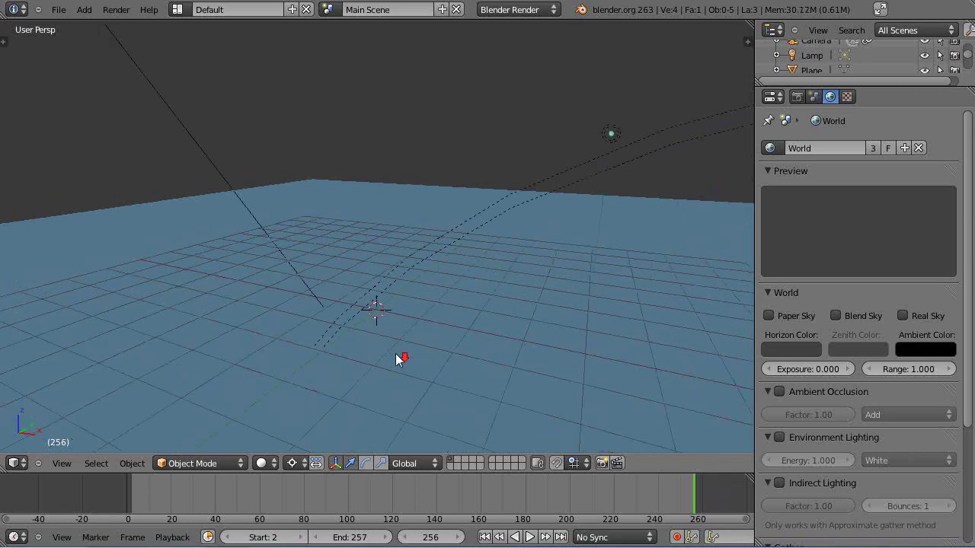
Step: Add a UV sphere, raise it above the ground plane along Z and scale it up slightly
key("shift+a")
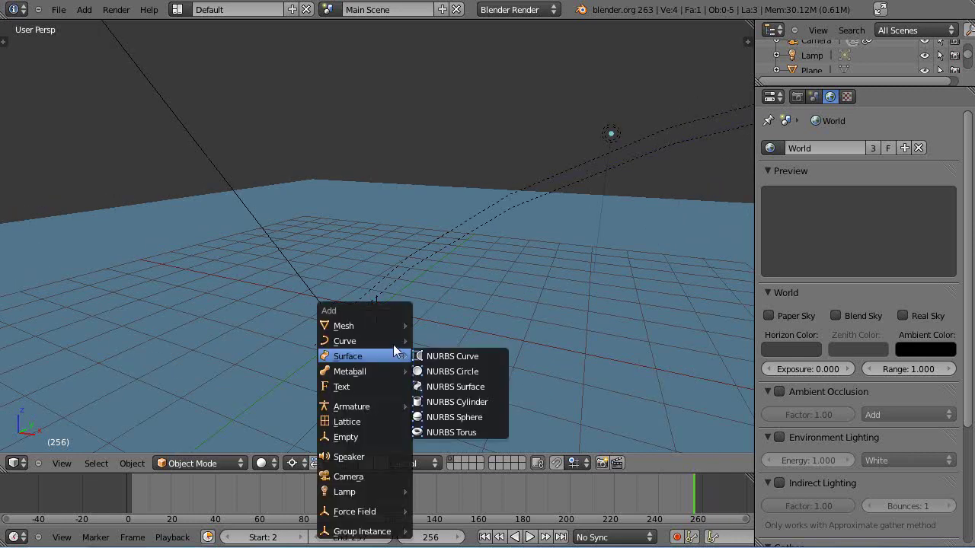
mouse_move(362, 326)
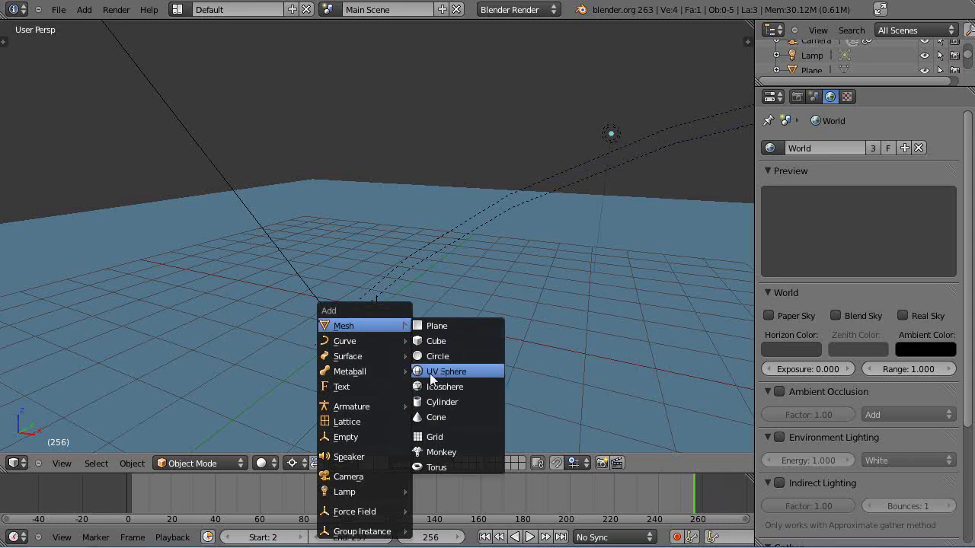
left_click(429, 372)
left_click_drag(377, 259, 386, 181)
key("s")
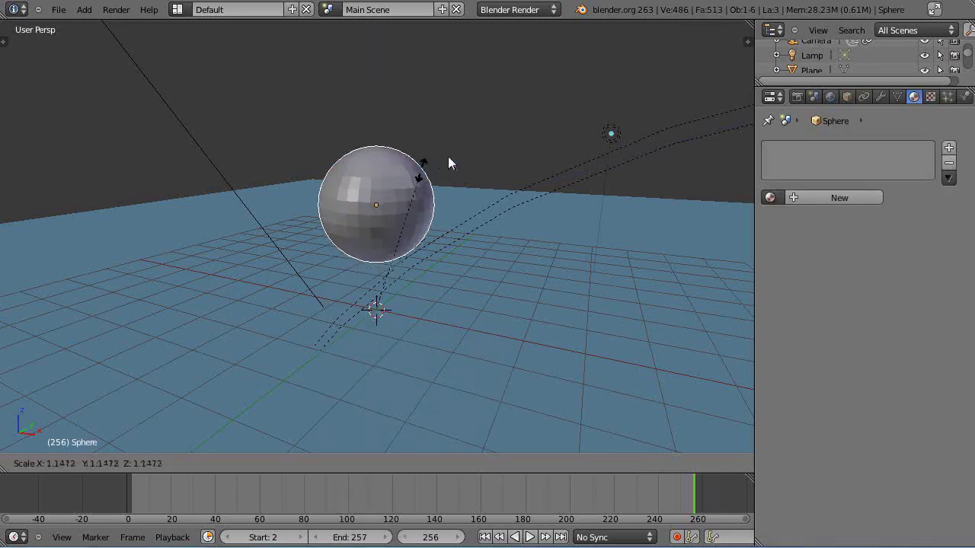
left_click(449, 156)
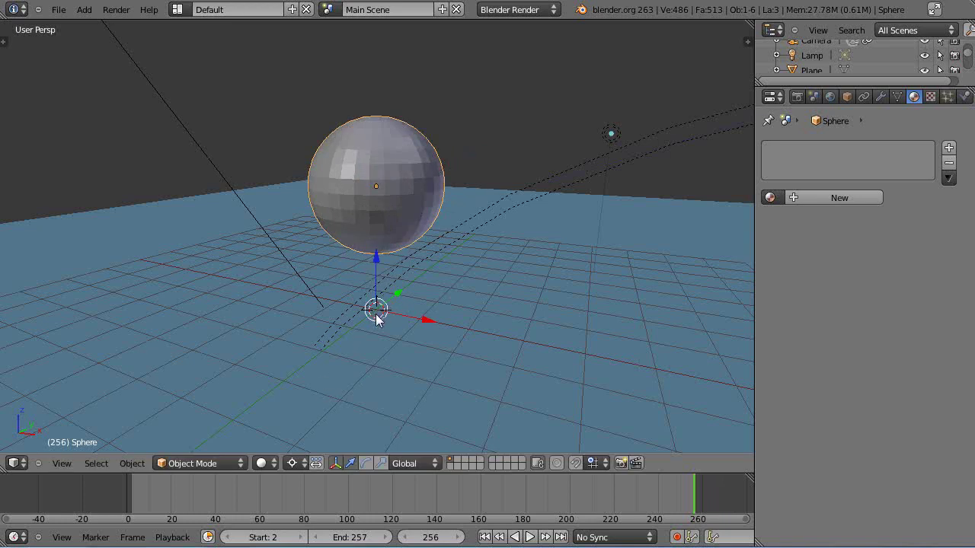
Step: Set the pivot point to 3D Cursor and assign the existing Material.001 to the new sphere
left_click(296, 463)
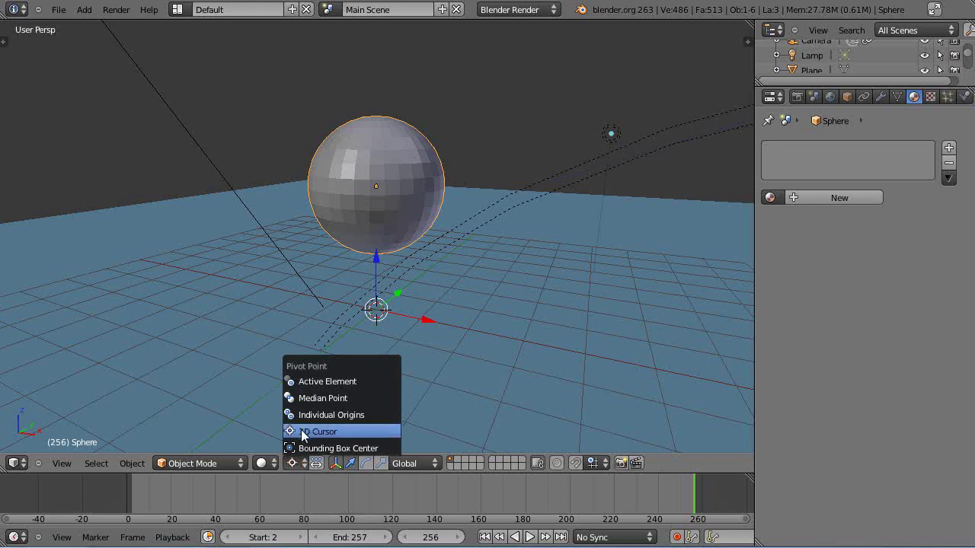
left_click(302, 432)
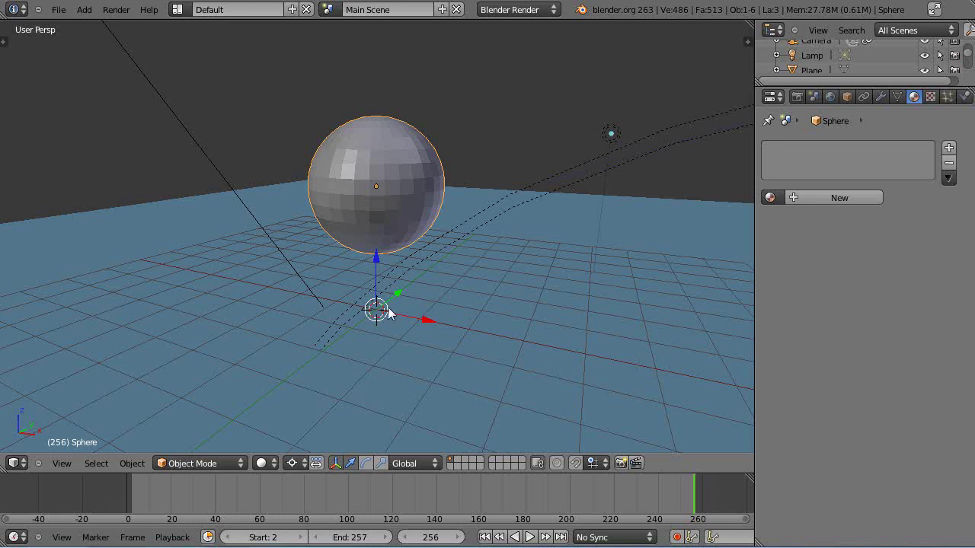
left_click(770, 197)
left_click(772, 234)
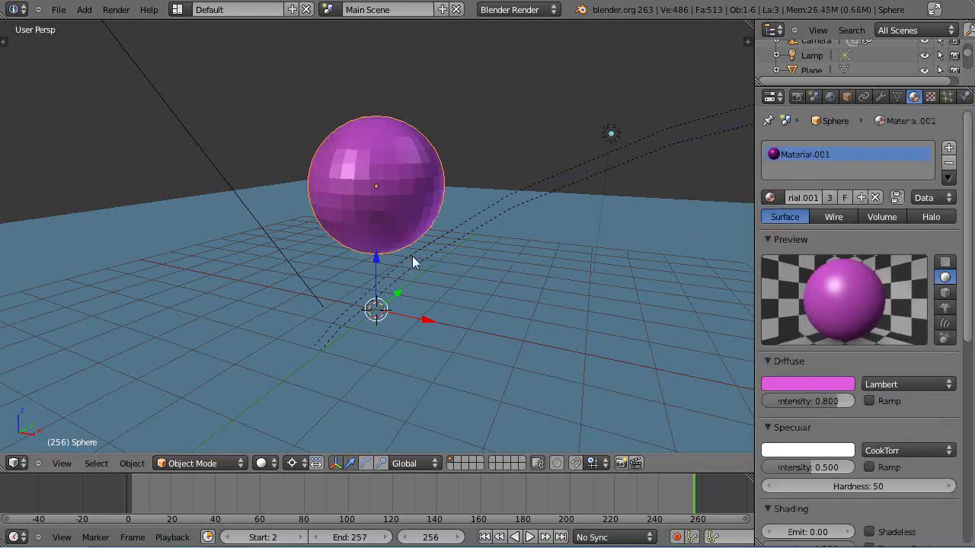
Step: Using face selection in Edit Mode, select one face on the sphere's upper right front, then return to Object Mode
scroll(415, 258, "up", 5)
scroll(449, 217, "down", 2)
middle_click_drag(449, 215, 440, 251, "shift")
scroll(459, 207, "down", 2)
scroll(459, 208, "up", 3)
right_click(399, 125)
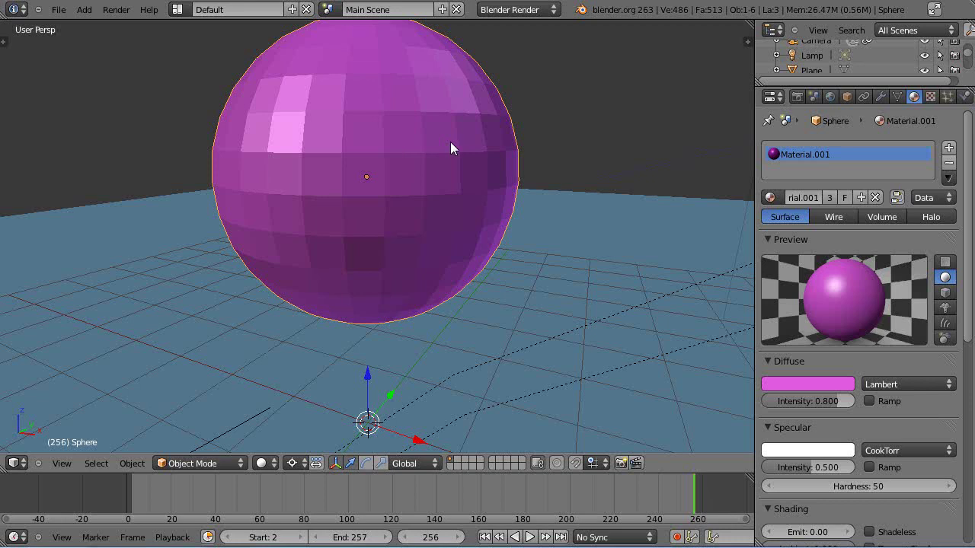
key("Tab")
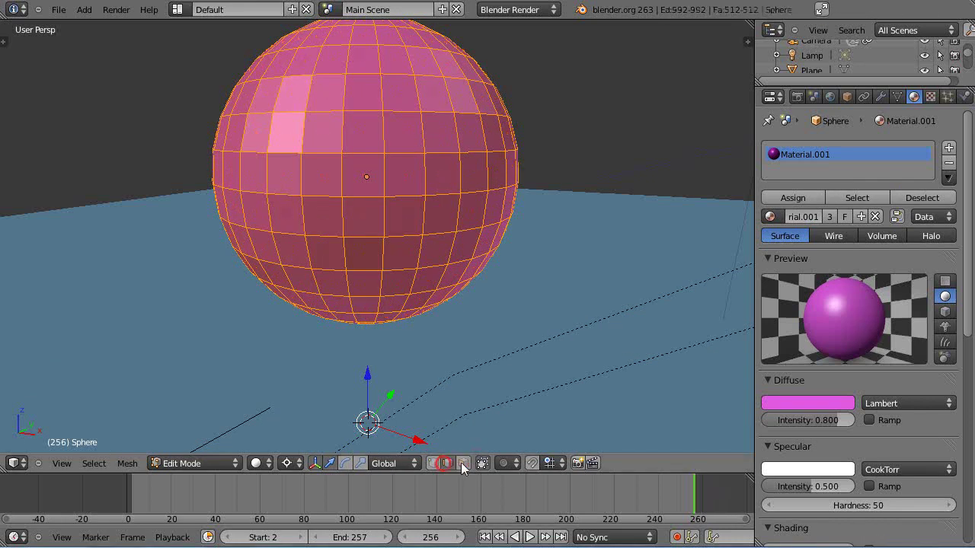
middle_click_drag(474, 206, 513, 227)
right_click(409, 145)
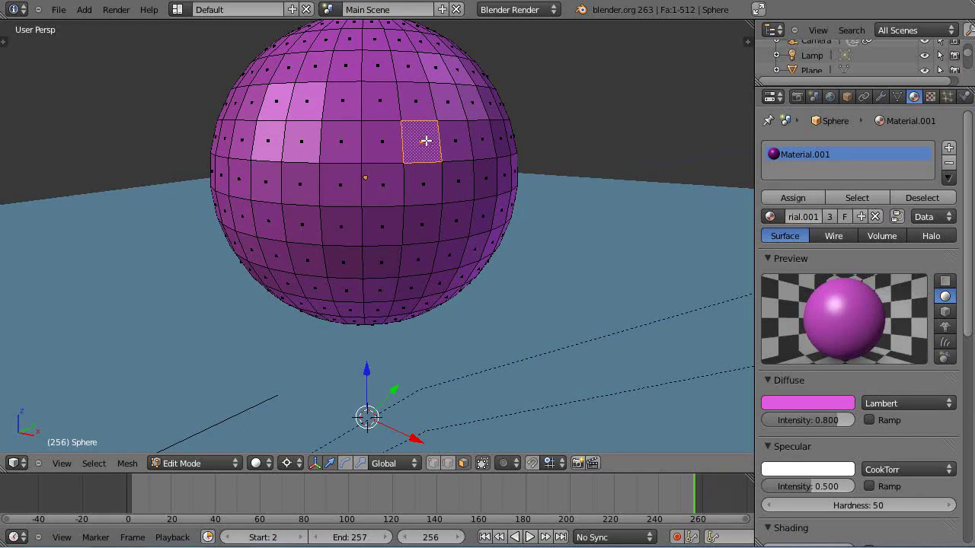
key("Tab")
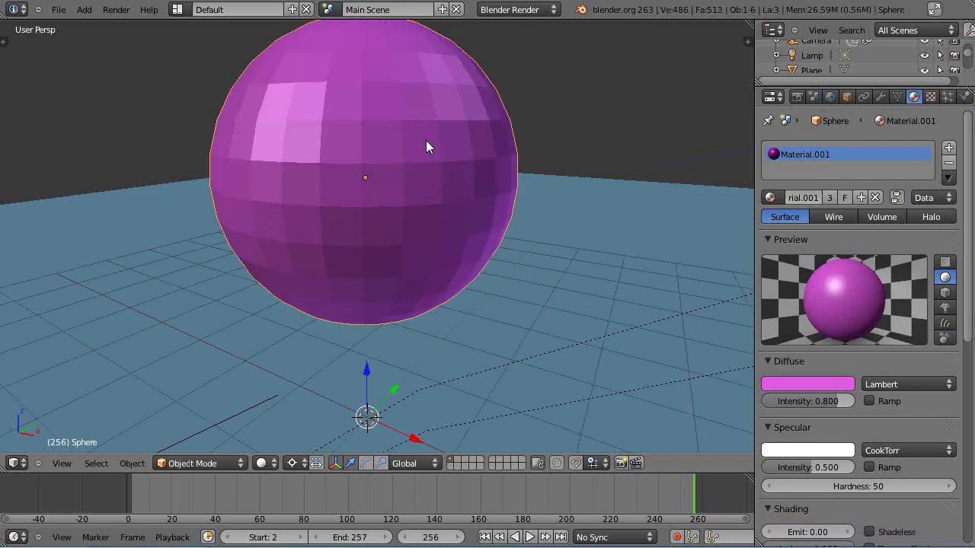
Step: Duplicate the sphere in place and make the duplicate the selected object
key("shift+d")
right_click(426, 141)
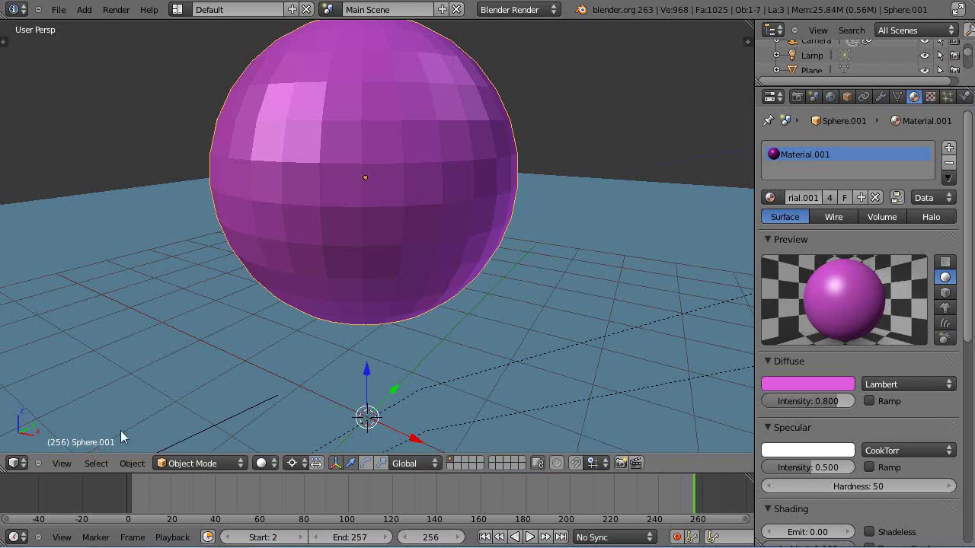
right_click(402, 214)
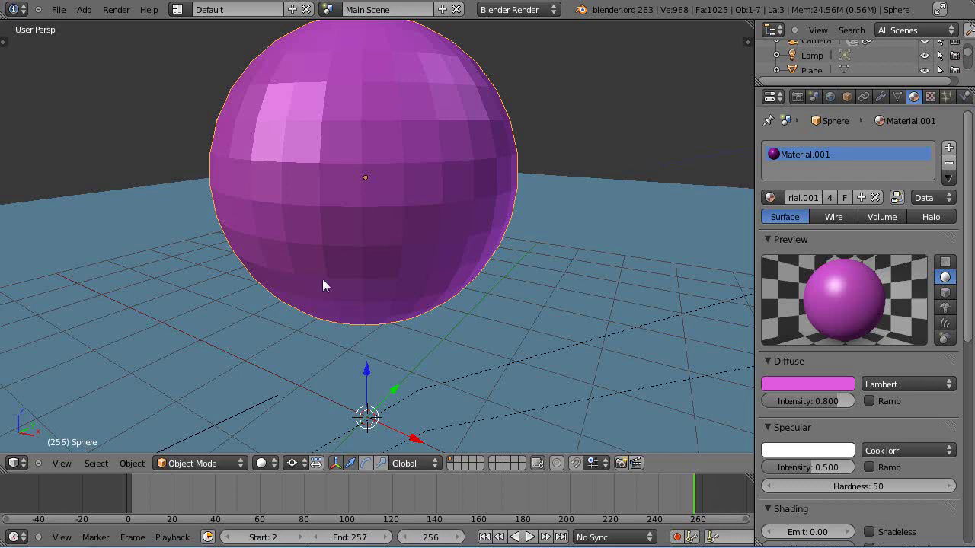
right_click(379, 198)
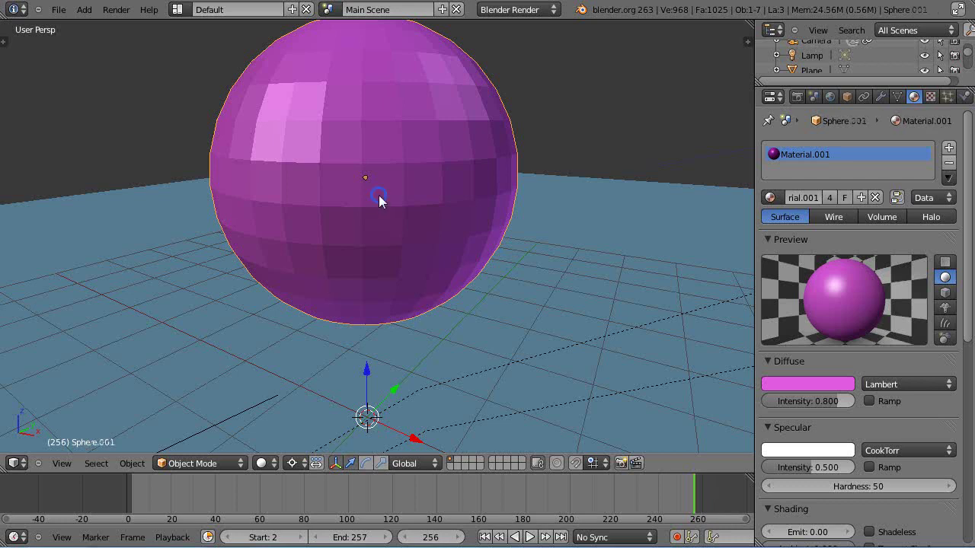
Step: Separate the single selected face of the duplicate sphere into its own object and return to Object Mode
key("Tab")
right_click(414, 152)
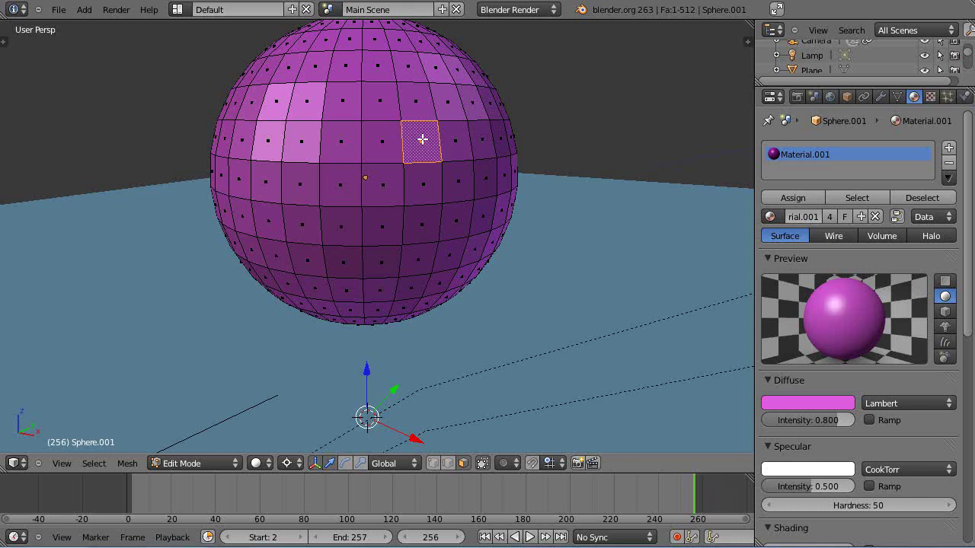
key("p")
left_click(422, 140)
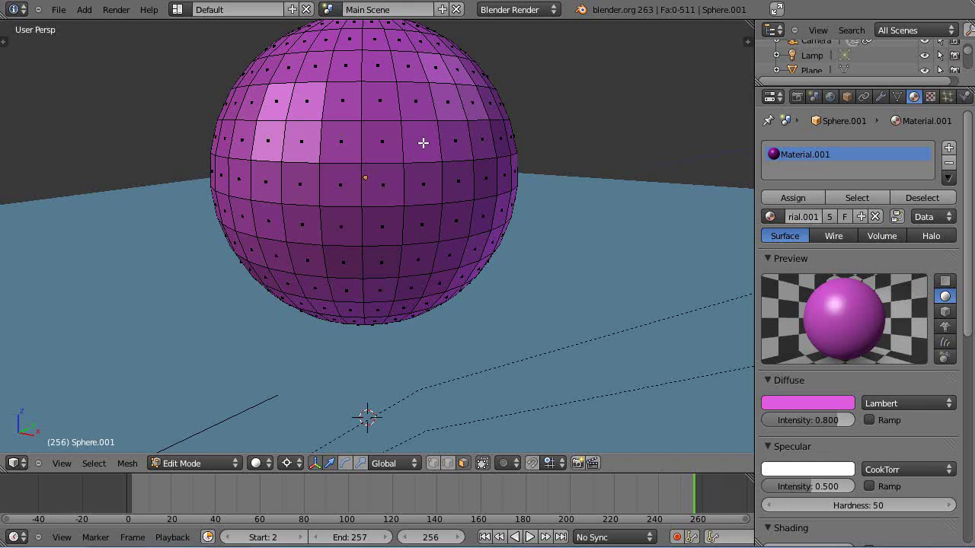
key("Tab")
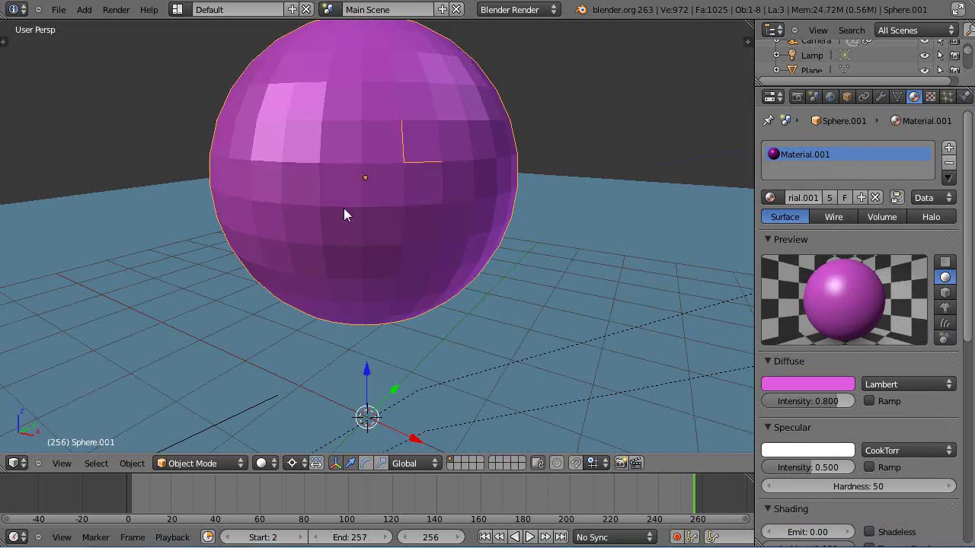
Step: Delete the rest of the duplicate sphere, keeping the original sphere and the separated face
key("x")
left_click(343, 208)
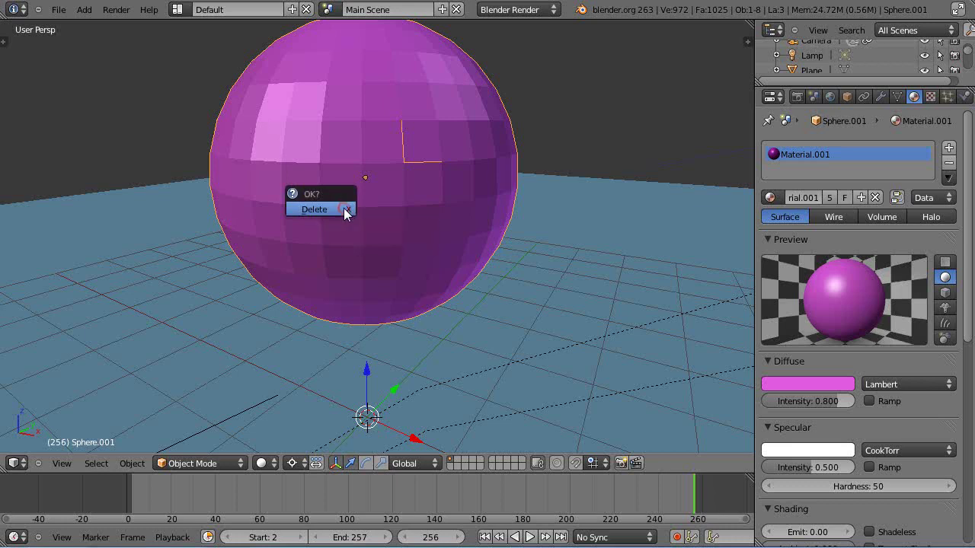
right_click(323, 173)
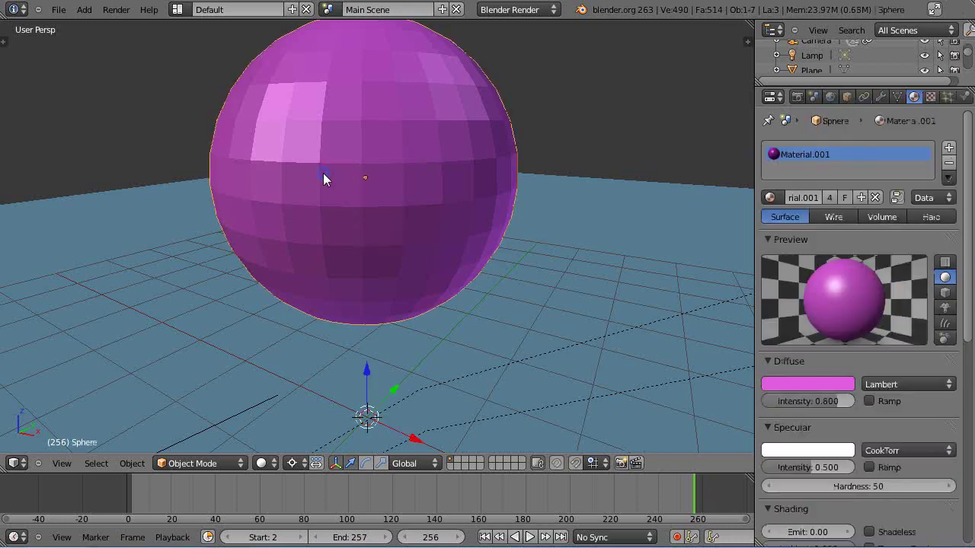
Step: Make the separated face a single user with the Object & Data & Materials+Tex option
right_click(423, 145)
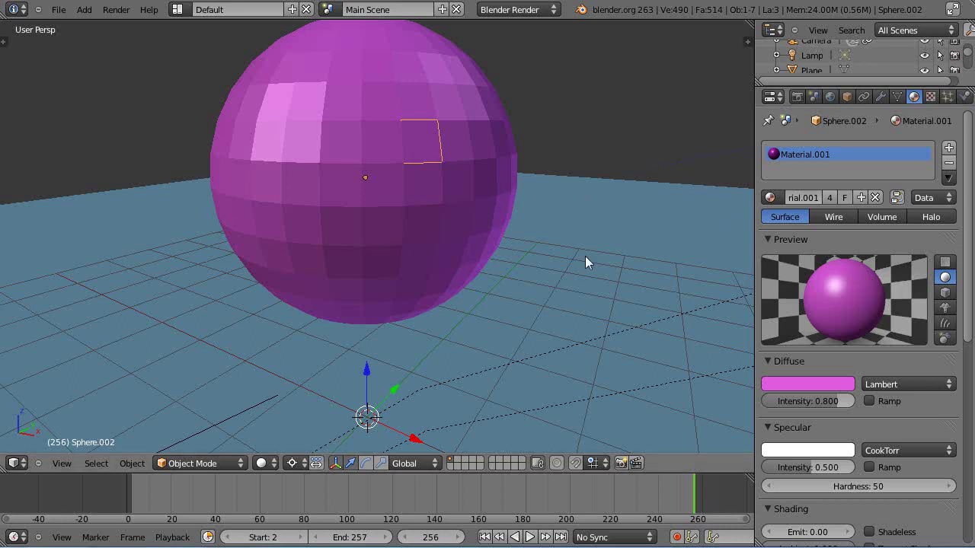
key("u")
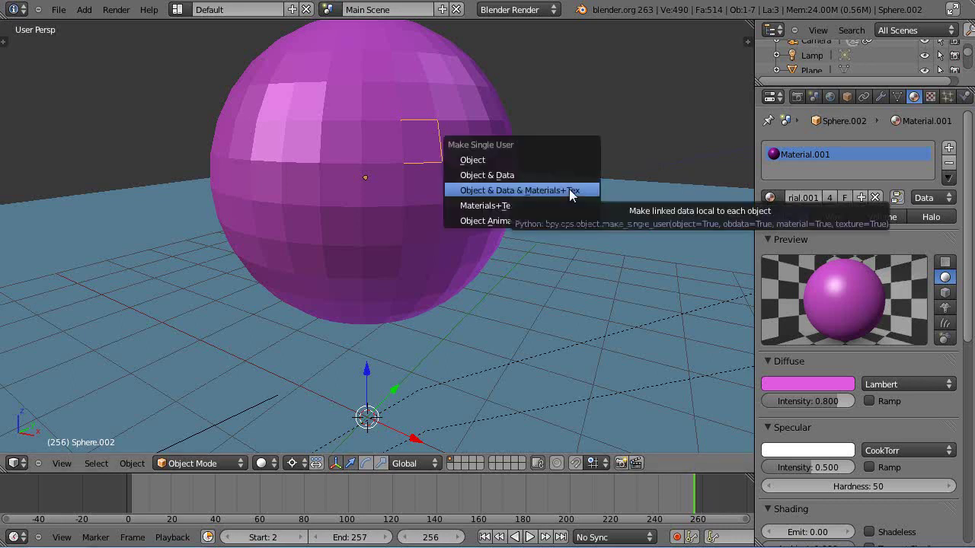
left_click(569, 191)
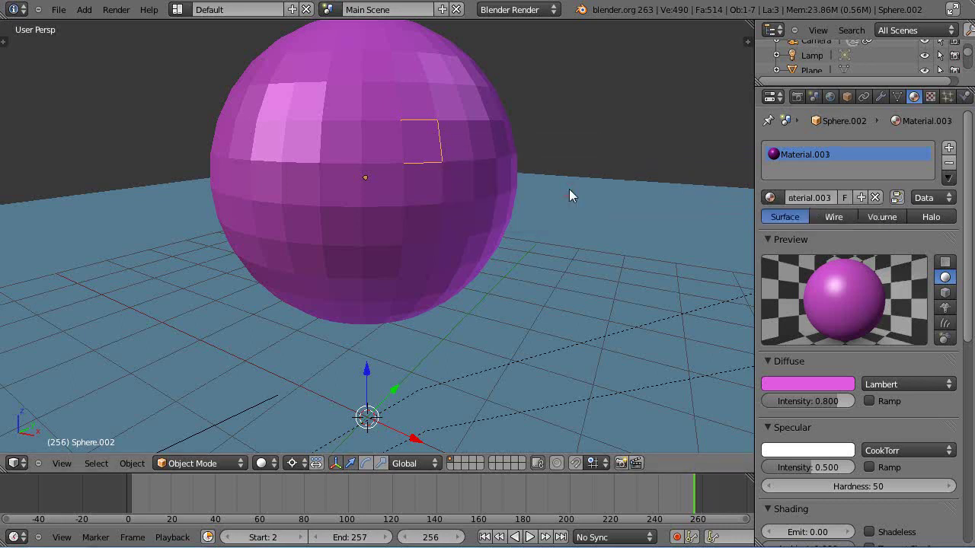
Step: Assign the existing yellow Material.000 to the separated face
left_click(830, 387)
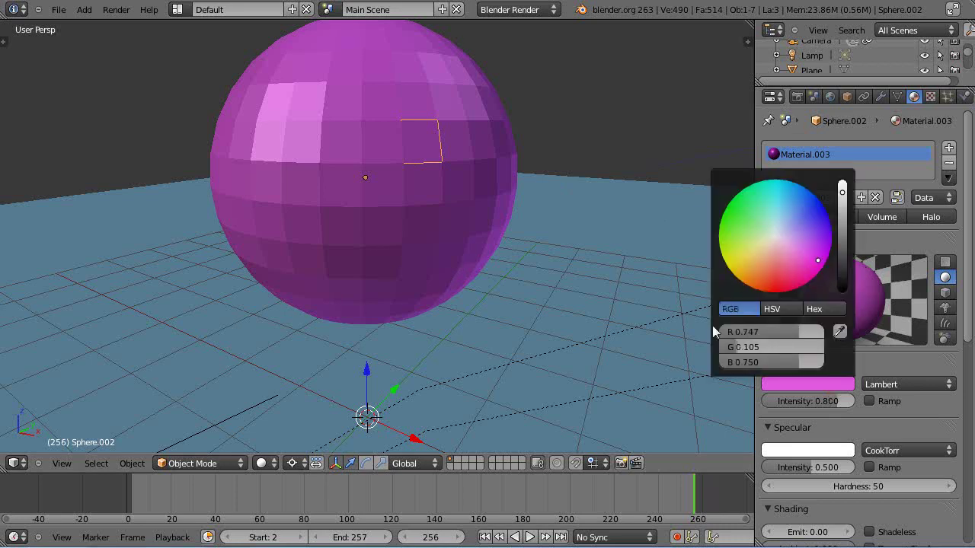
left_click(774, 386)
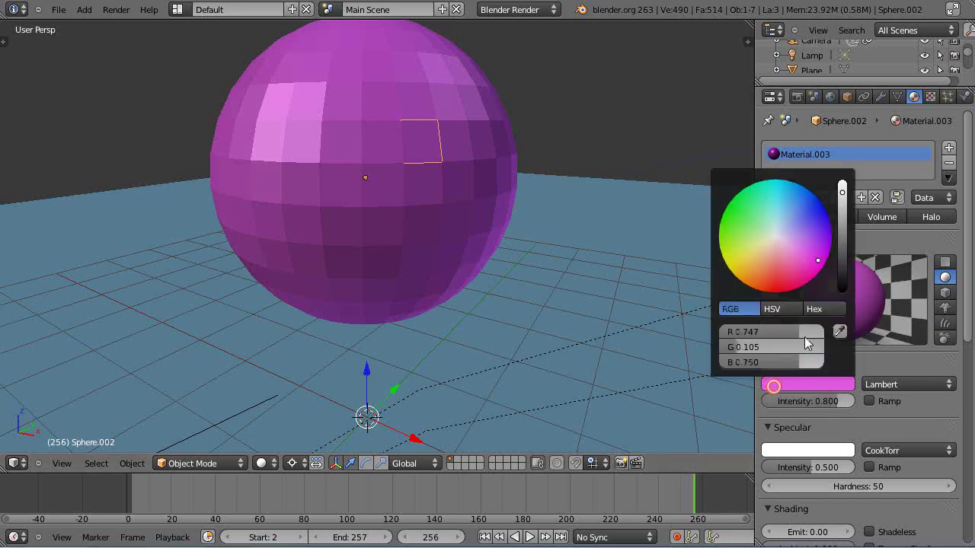
left_click(771, 198)
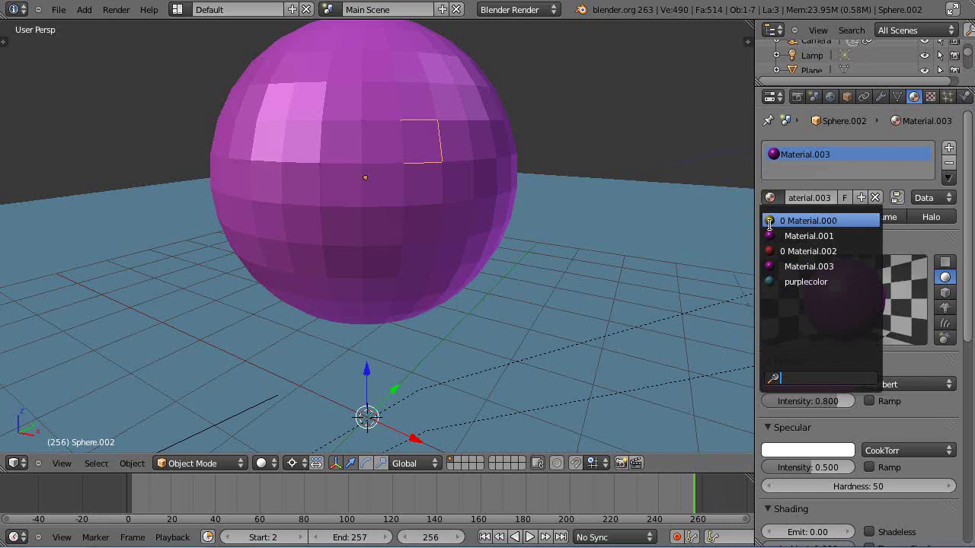
left_click(769, 221)
middle_click_drag(461, 272, 486, 288)
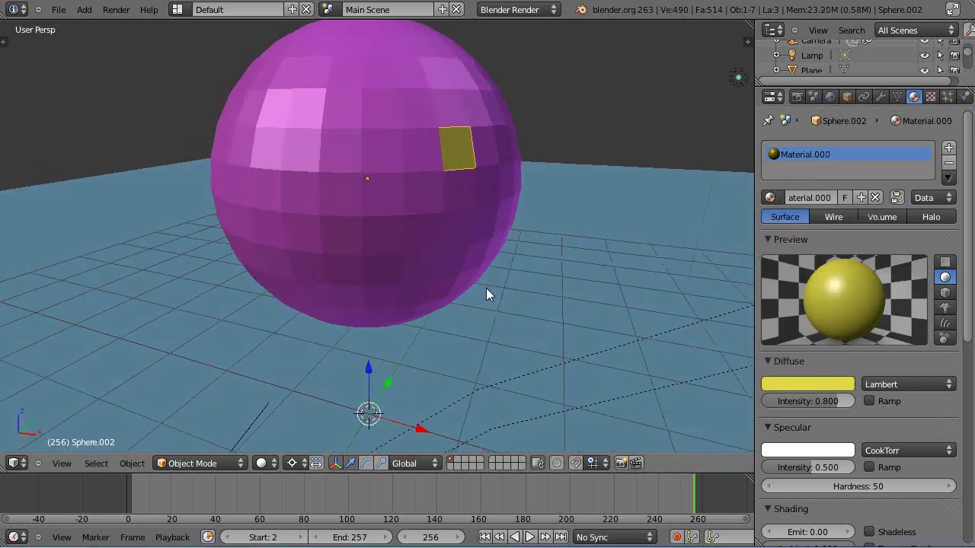
Step: Add a particle system to the yellow face with 3726 particles and the emission end at frame 250
left_click(948, 96)
left_click(949, 147)
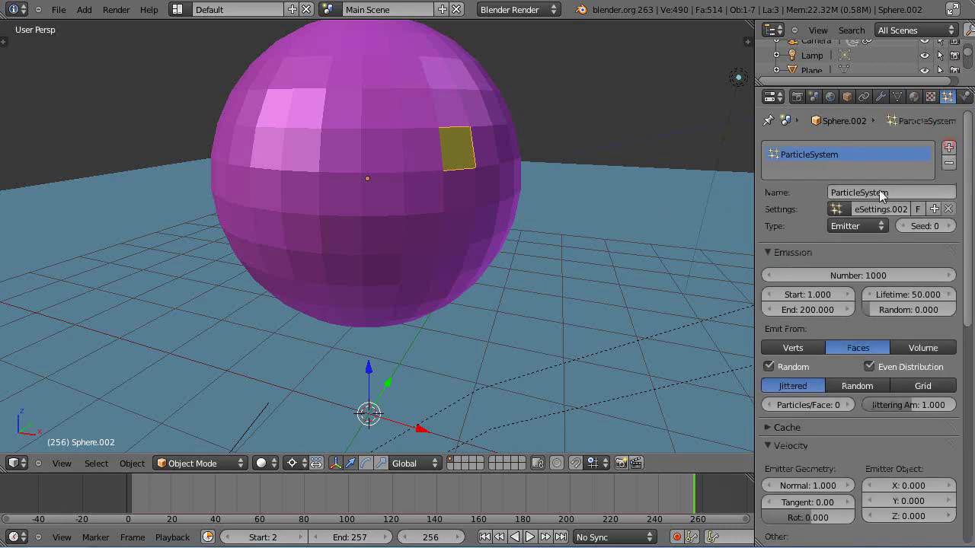
left_click(815, 277)
left_click_drag(817, 277, 851, 277)
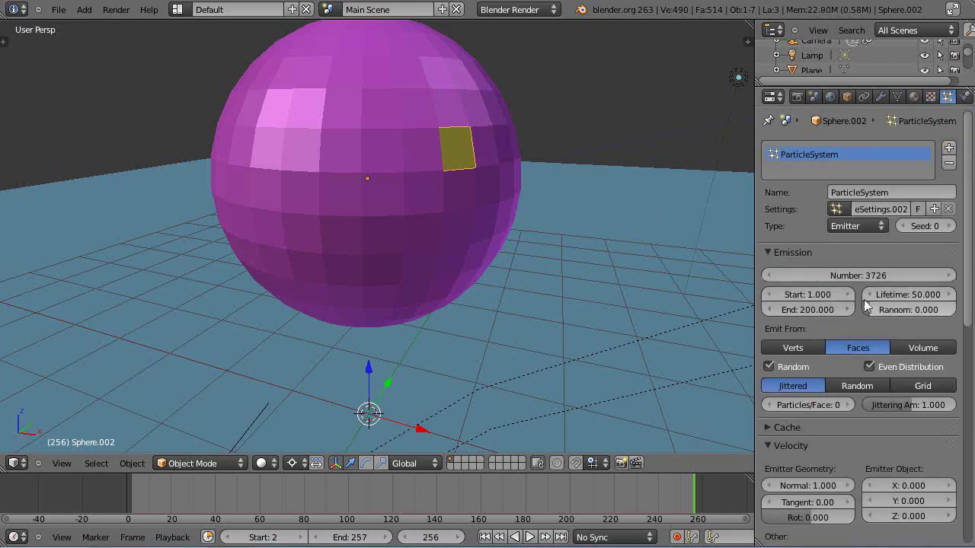
left_click(801, 308)
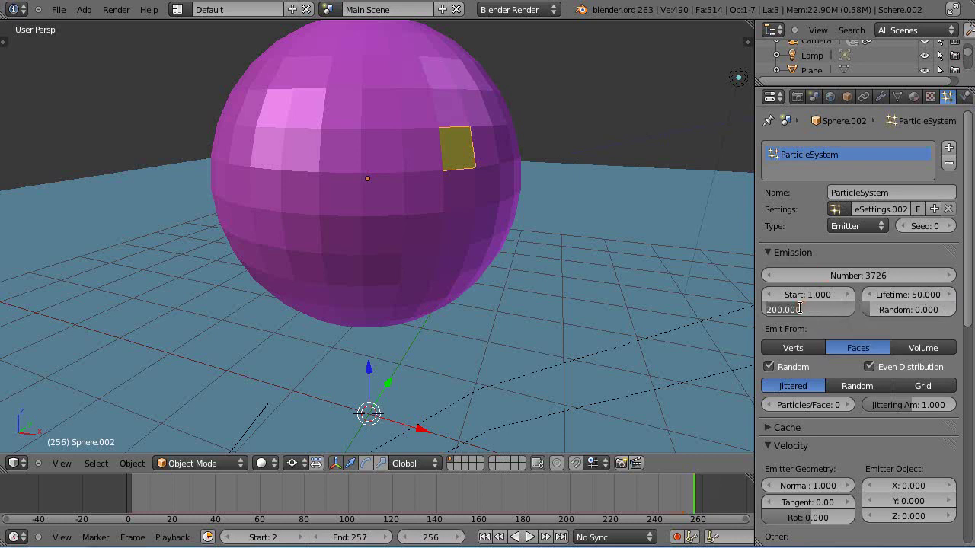
type("250")
key("Return")
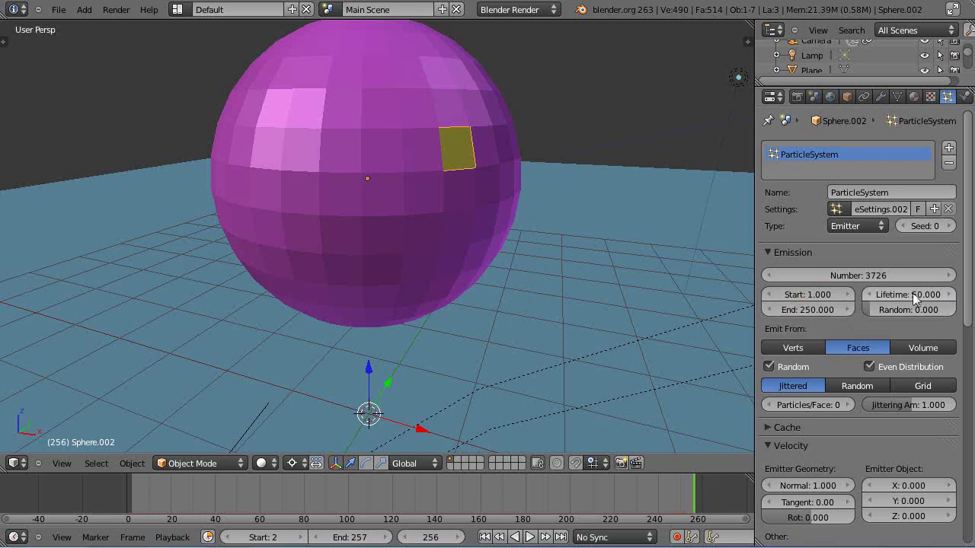
Step: Set the particles' normal emission velocity to 11.707 and preview the emission in the viewport
scroll(865, 333, "down", 5)
left_click_drag(771, 333, 807, 333)
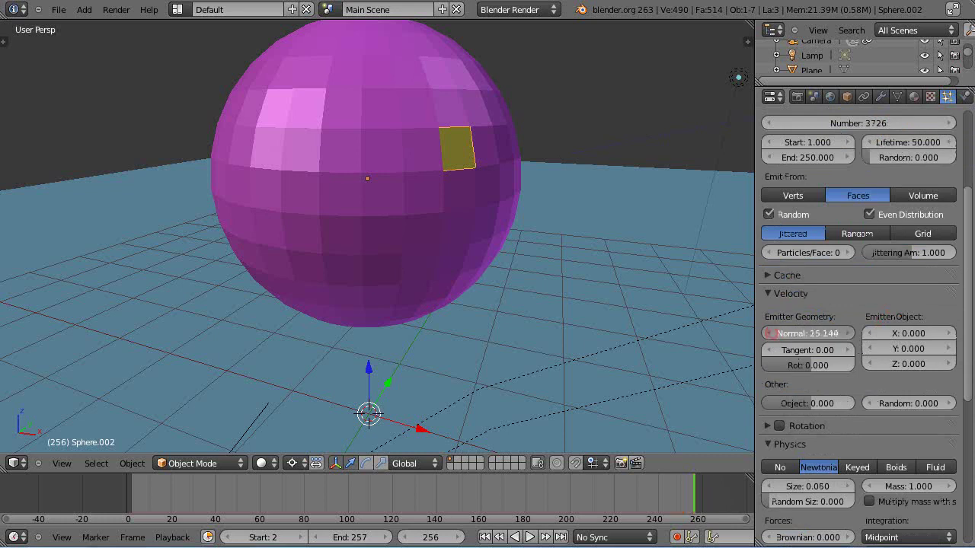
left_click_drag(974, 336, 910, 348)
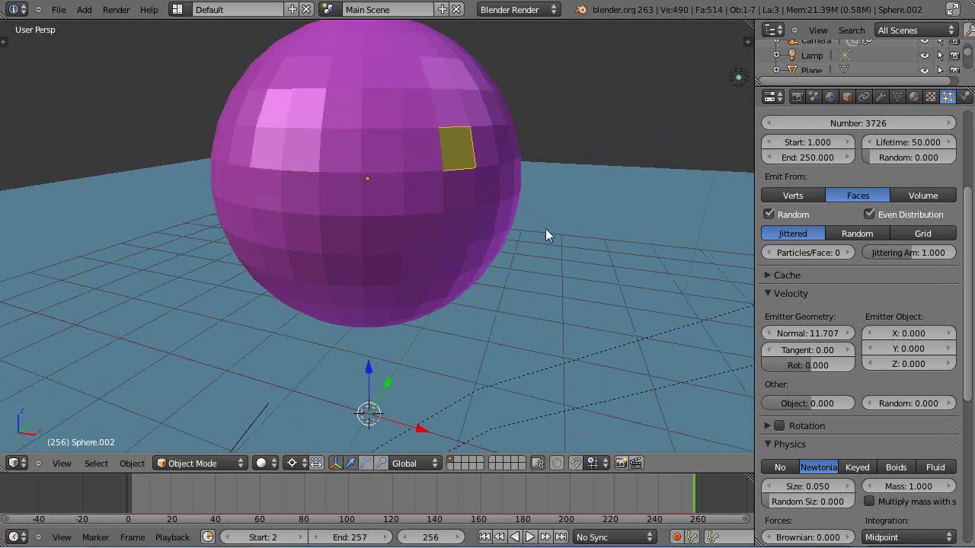
key("alt+a")
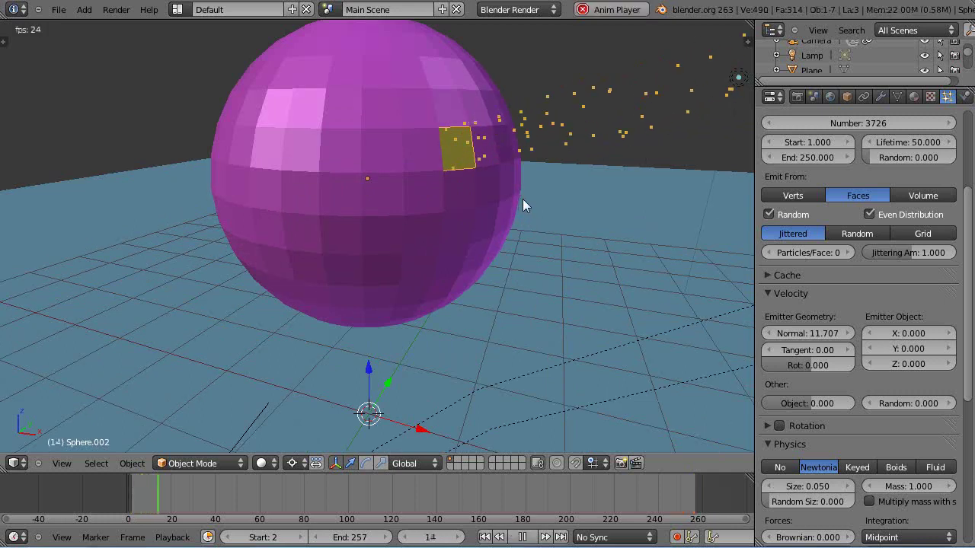
scroll(523, 199, "down", 5)
key("Escape")
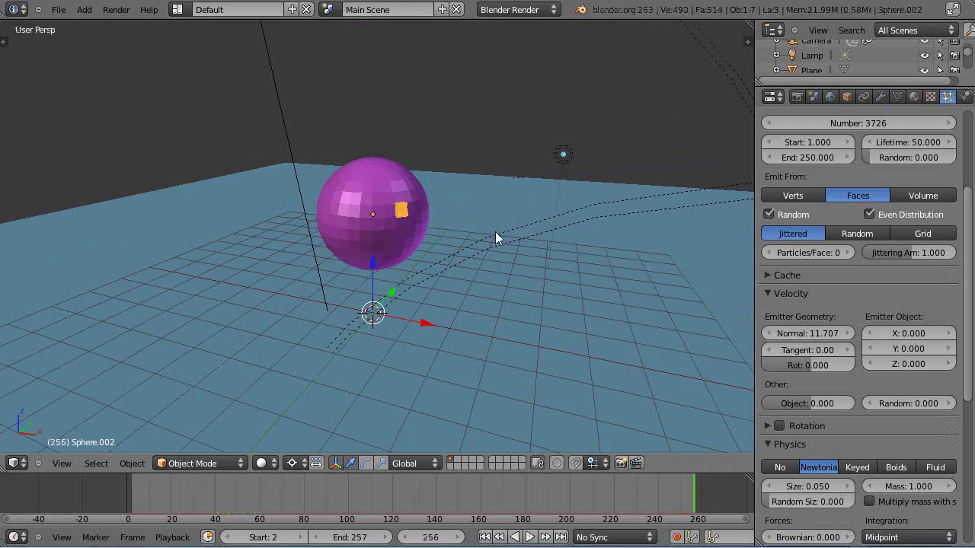
scroll(496, 234, "up", 5)
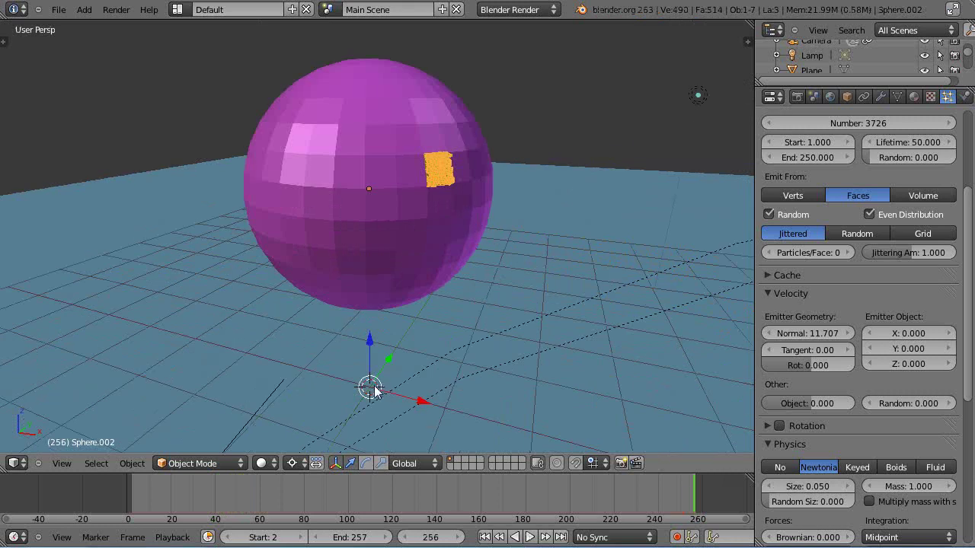
Step: Use the 3D Cursor as the pivot point and show the scene in a top orthographic wireframe view
left_click(298, 464)
left_click(312, 432)
mouse_move(551, 350)
middle_mouse_down()
mouse_move(554, 414)
mouse_move(576, 488)
mouse_move(578, 470)
mouse_move(582, 481)
middle_mouse_up()
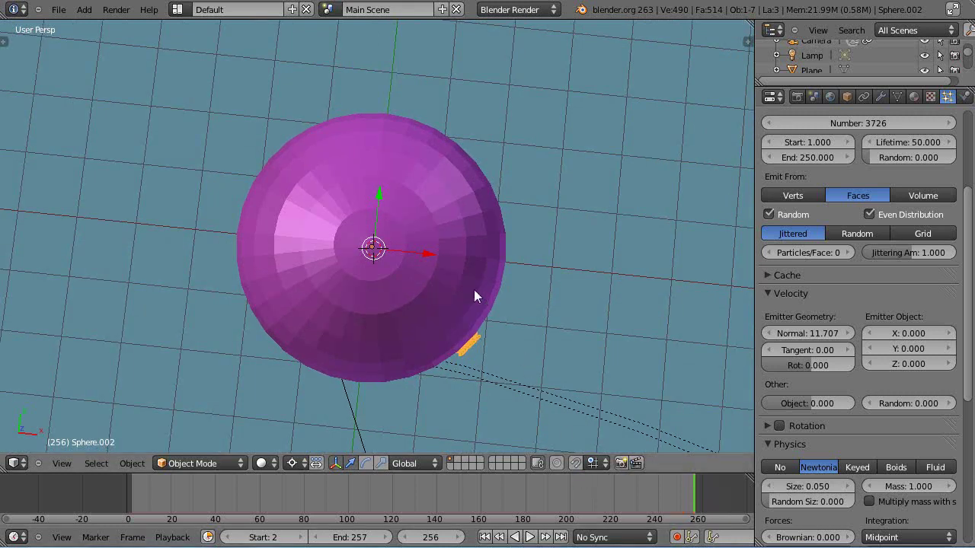
key("KP_7")
key("KP_5")
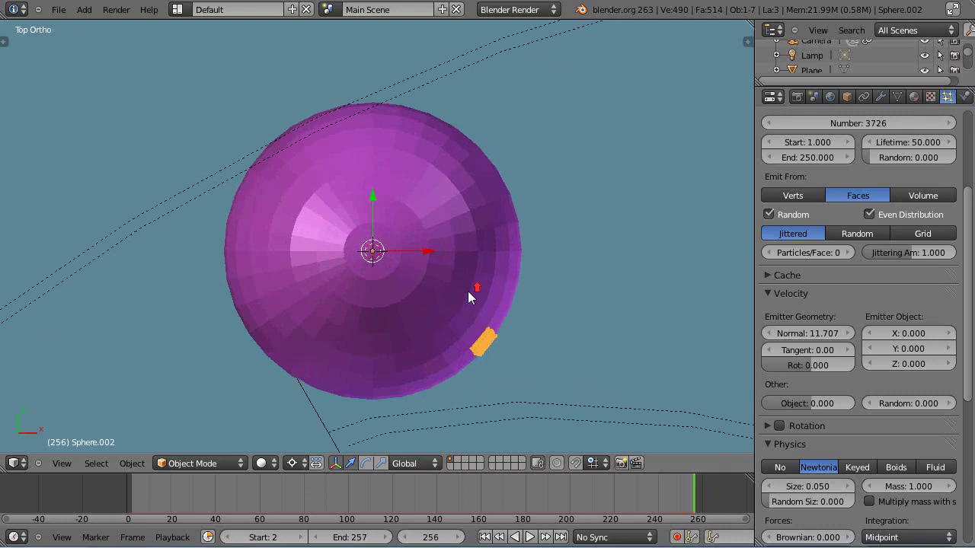
key("z")
scroll(469, 297, "up", 2)
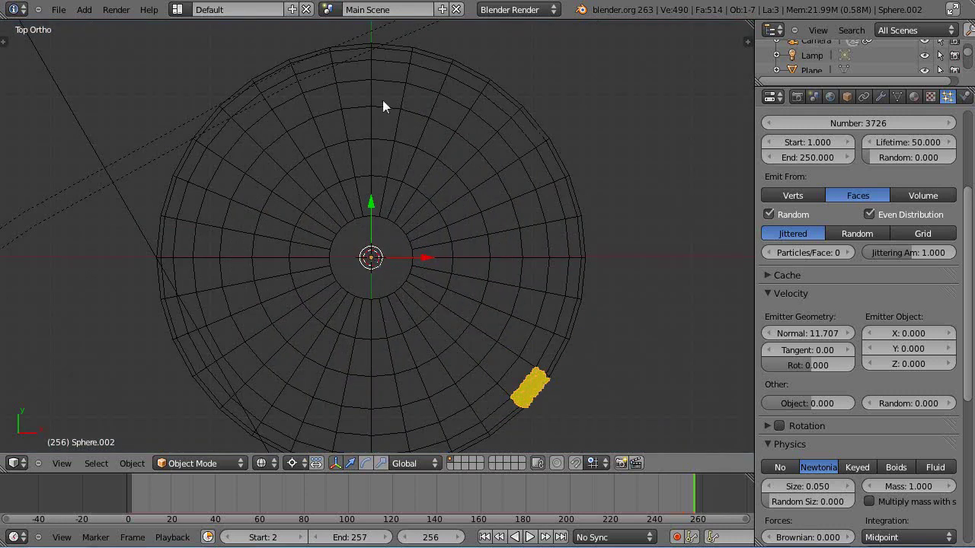
scroll(460, 225, "down", 2)
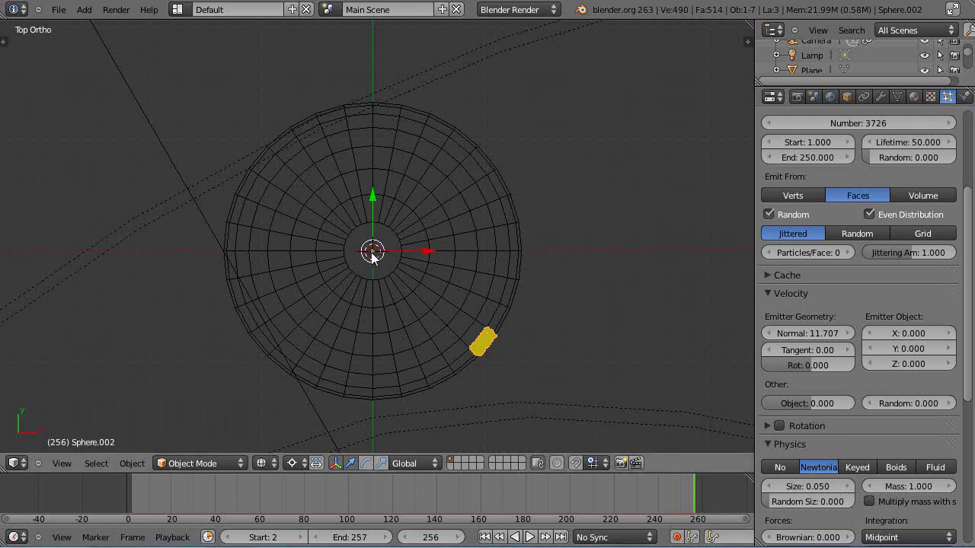
Step: Insert a rotation keyframe for the yellow face at frame 2
left_click(131, 492)
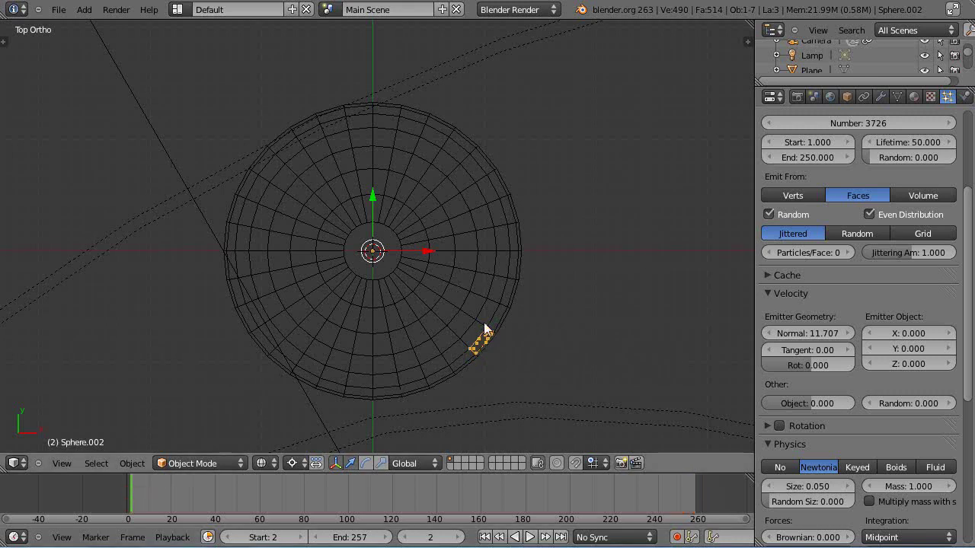
key("i")
left_click(592, 240)
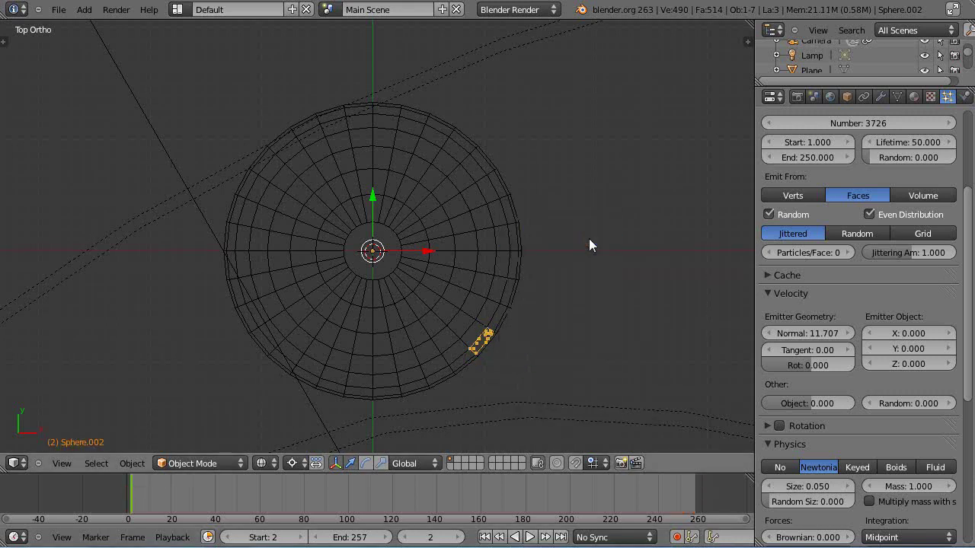
Step: At frame 256, rotate the yellow face about the global Z axis to the sphere's +Y side and insert a rotation keyframe
left_click(693, 492)
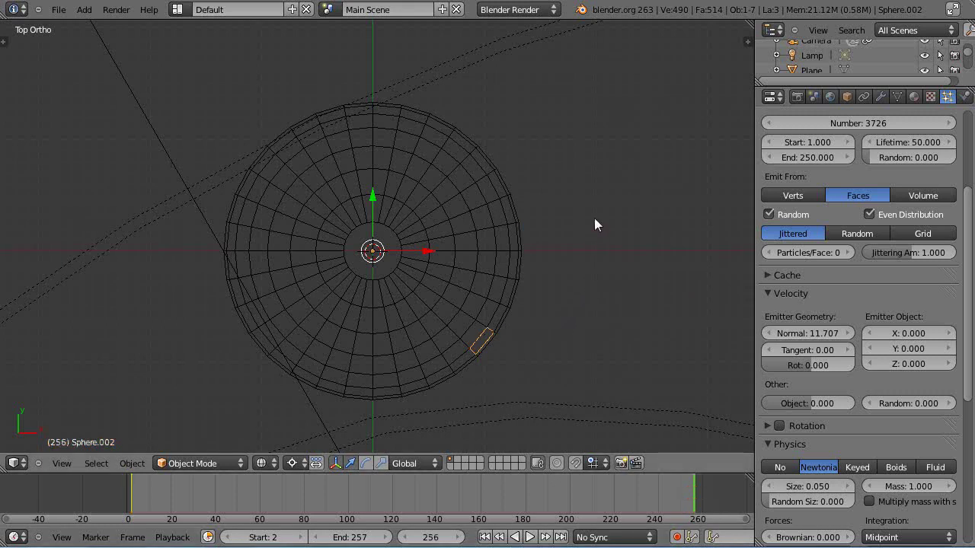
key("r")
key("z")
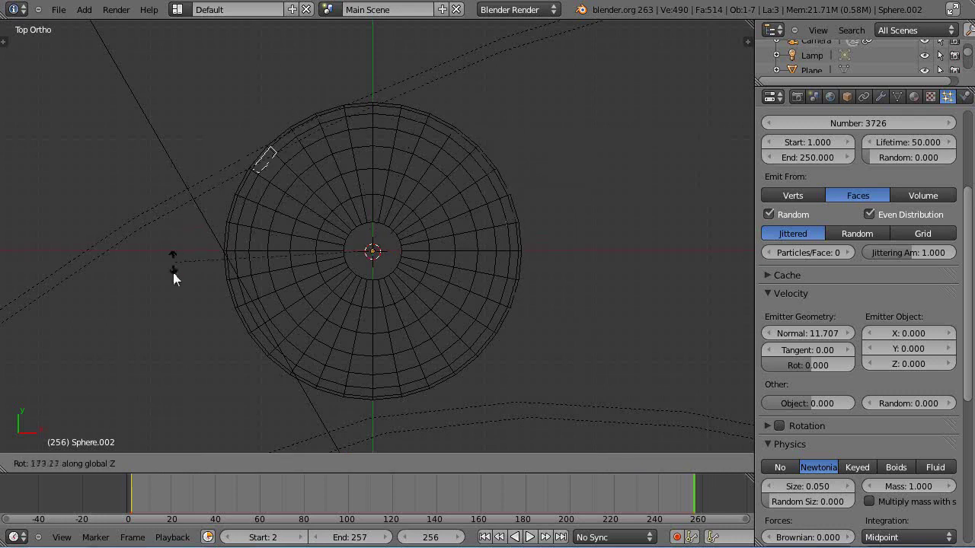
left_click(289, 163)
key("i")
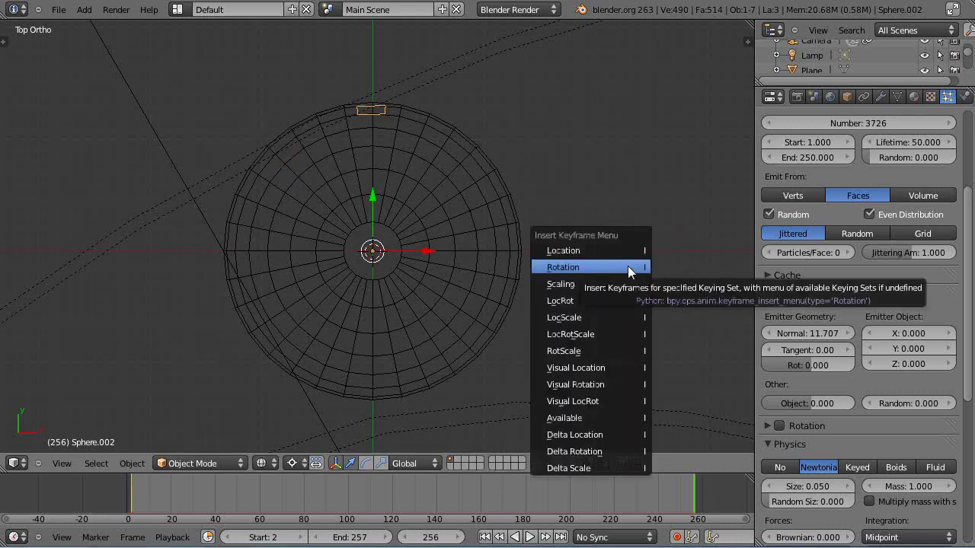
left_click(628, 268)
Step: Play the animation in a shaded perspective view and examine the circling particle trail and the yellow face on the sphere
key("z")
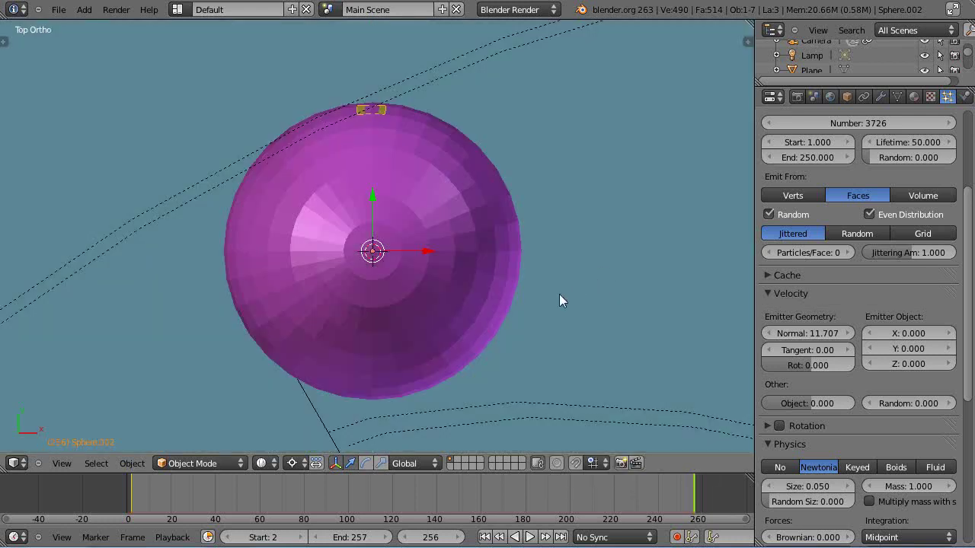
middle_click_drag(516, 342, 414, 234)
scroll(430, 242, "down", 5)
key("KP_5")
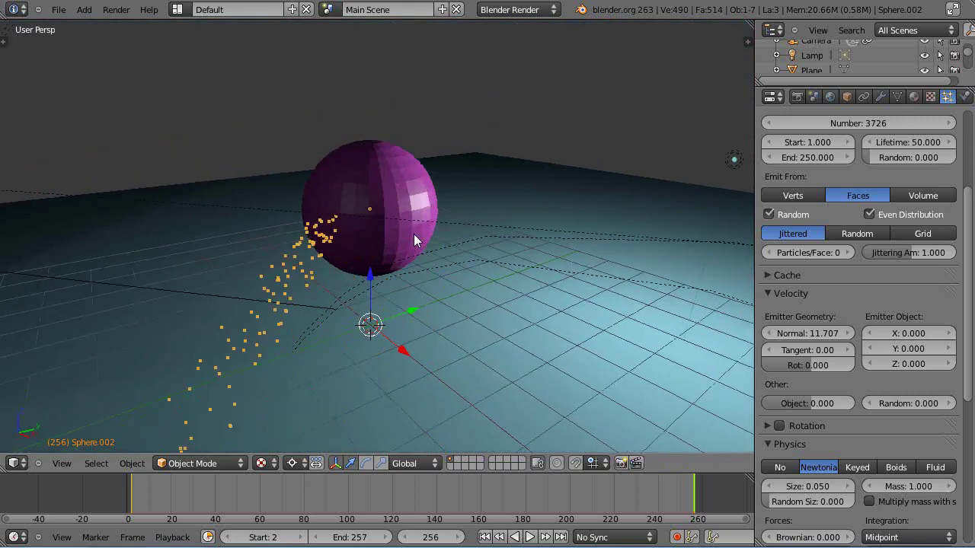
key("alt+a")
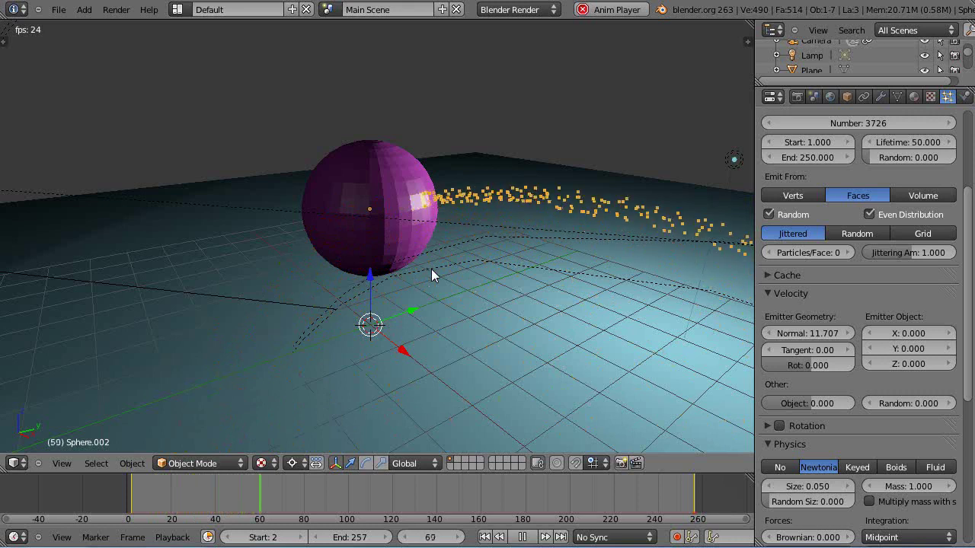
right_click(457, 288)
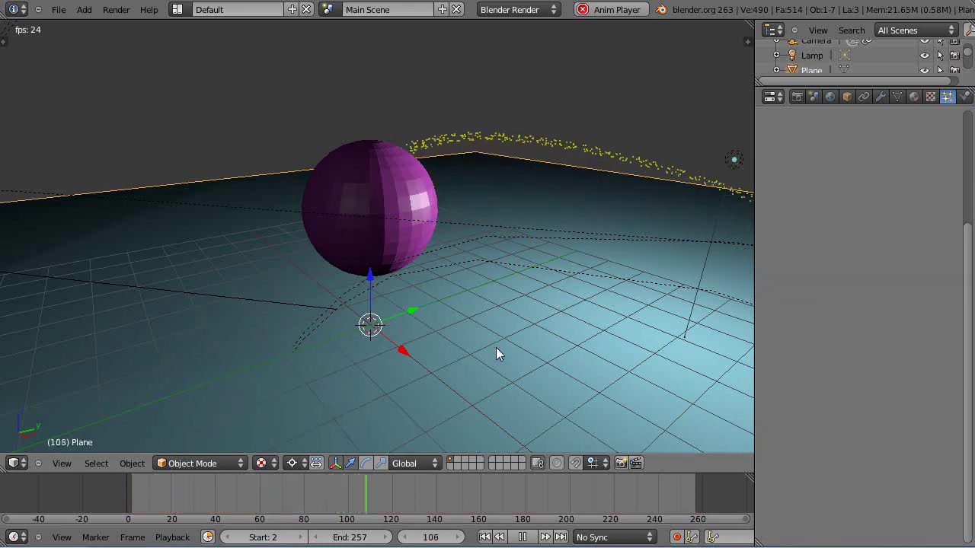
scroll(496, 332, "up", 3)
scroll(496, 335, "up", 1)
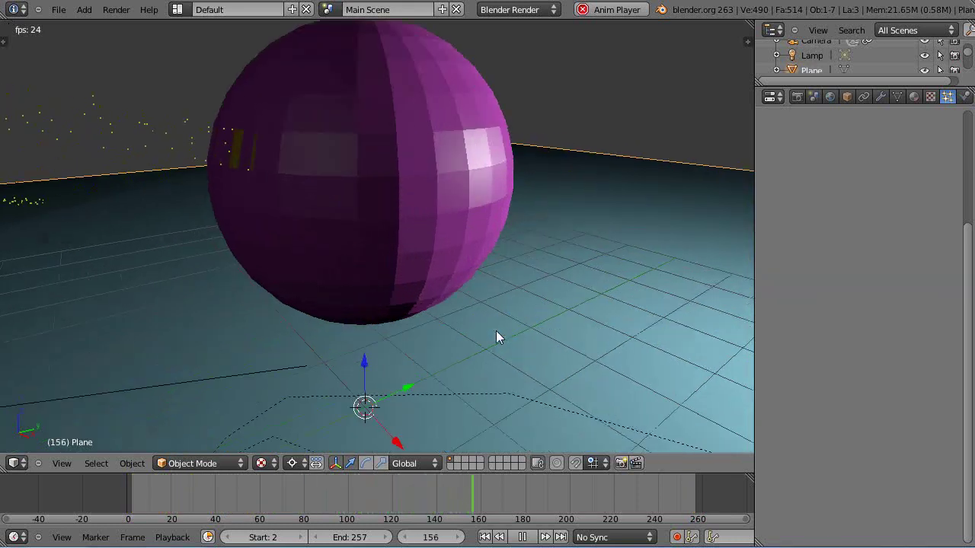
scroll(496, 335, "down", 2)
scroll(432, 244, "up", 5)
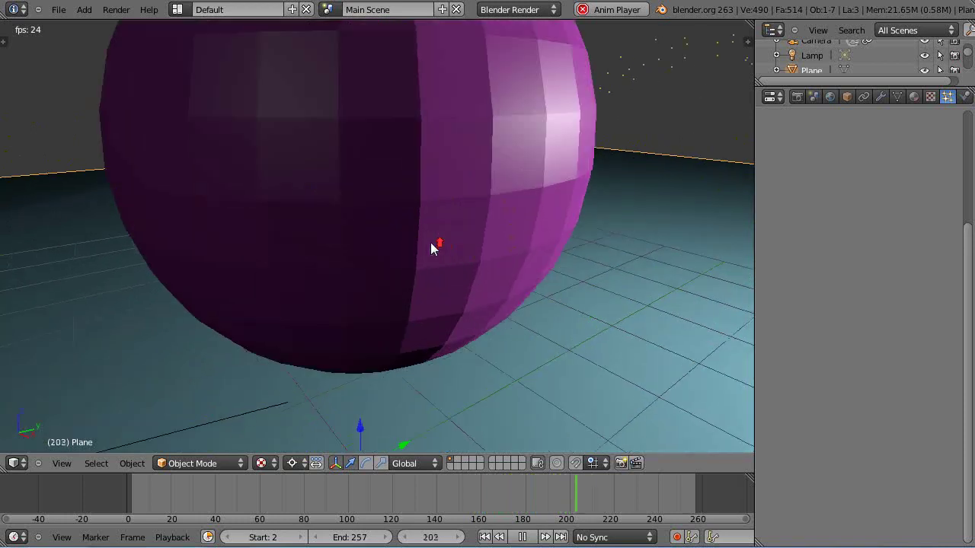
scroll(426, 225, "down", 3)
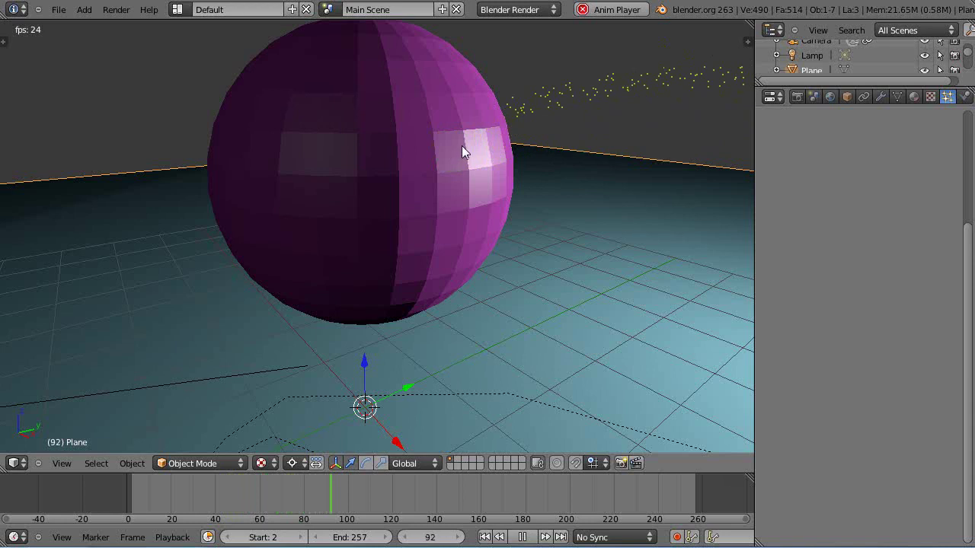
key("Escape")
right_click(416, 96)
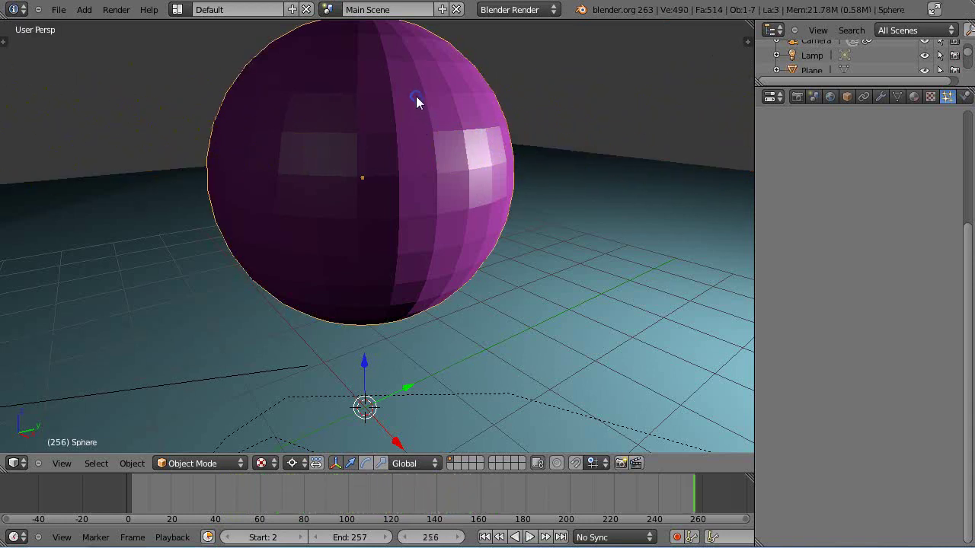
key("s")
right_click(678, 79)
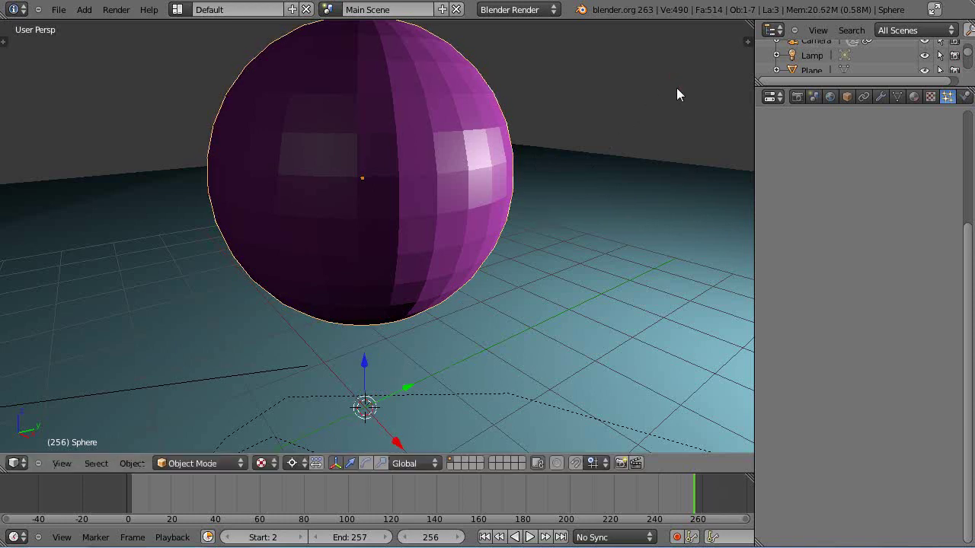
key("s")
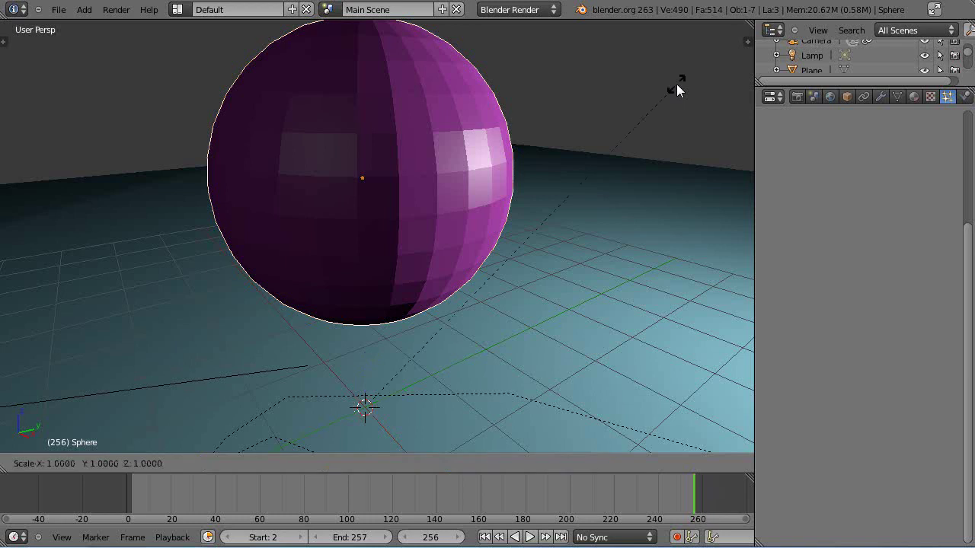
right_click(676, 83)
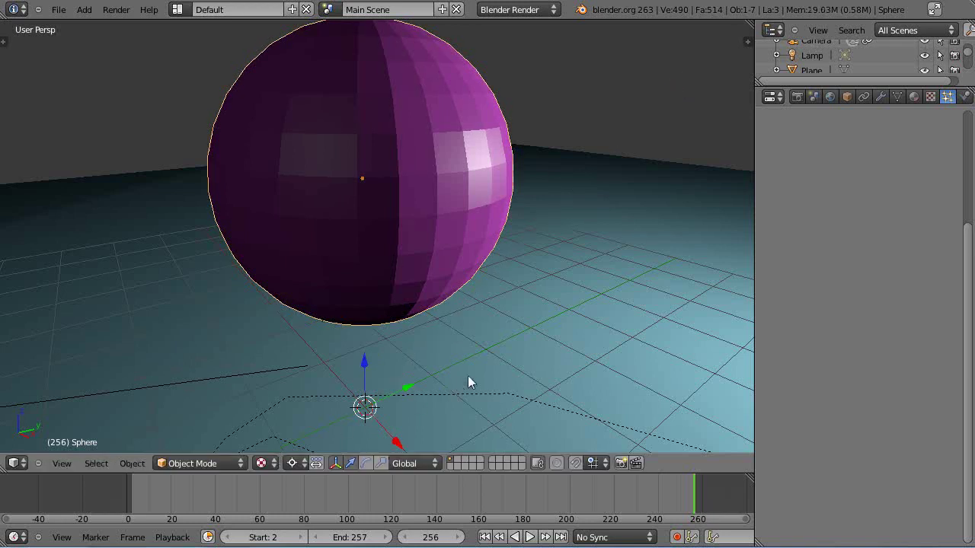
Step: Play the animation from frame 68 with the ground plane selected to check the emitting face
right_click(517, 321)
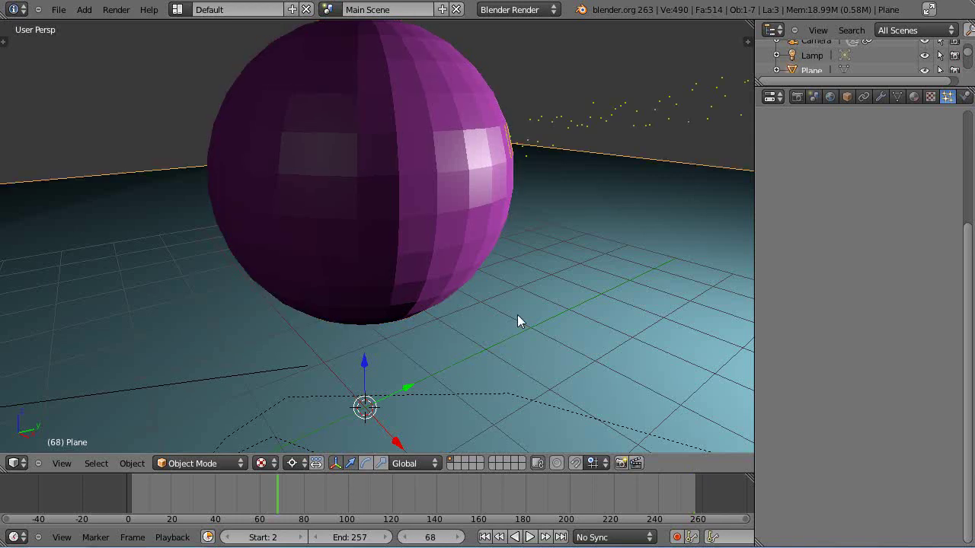
key("alt+a")
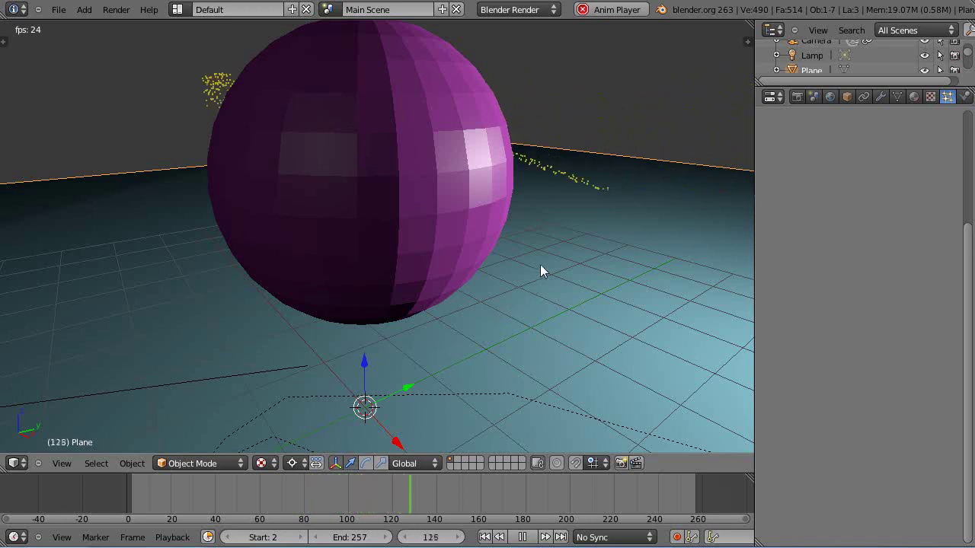
key("Escape")
Step: Snap the 3D cursor to the purple sphere's center and scale the sphere down to about 0.99
right_click(415, 222)
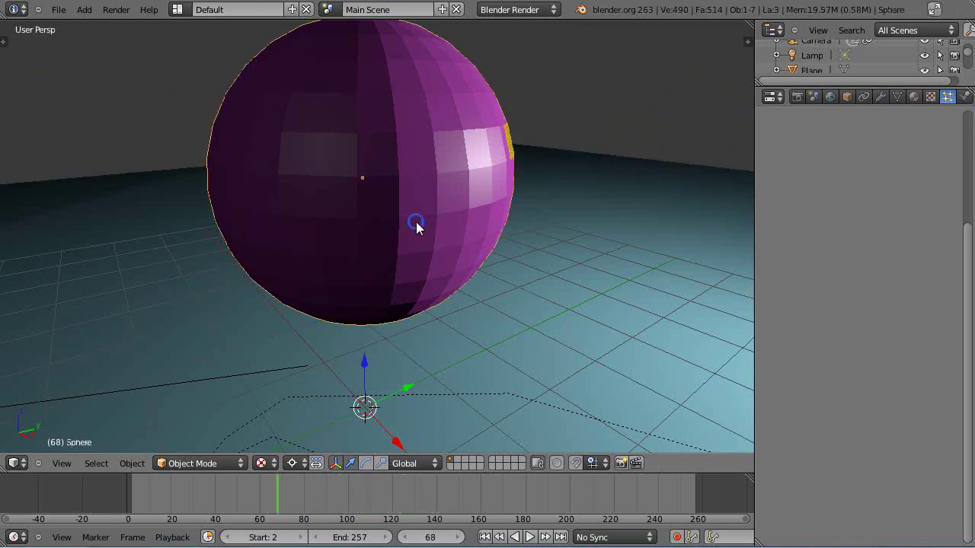
key("shift+s")
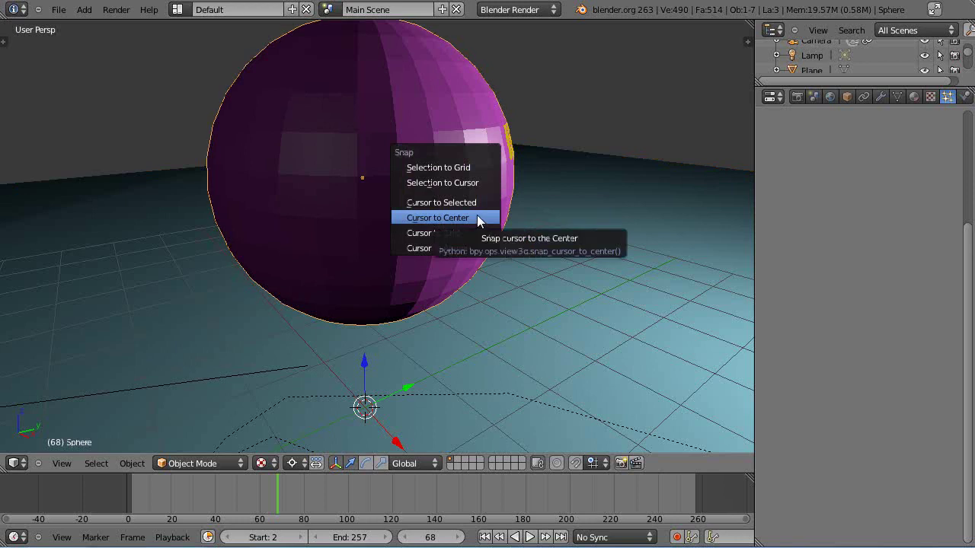
left_click(462, 203)
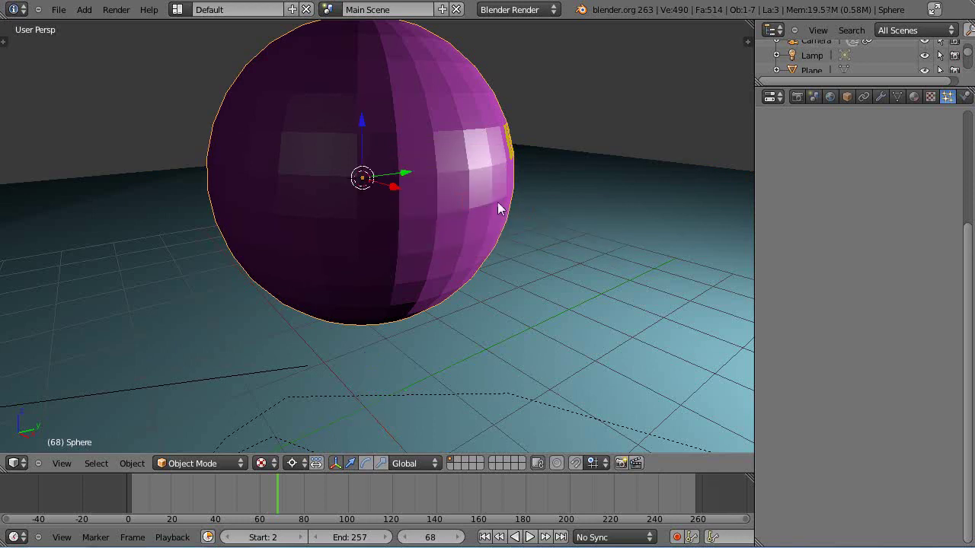
key("s")
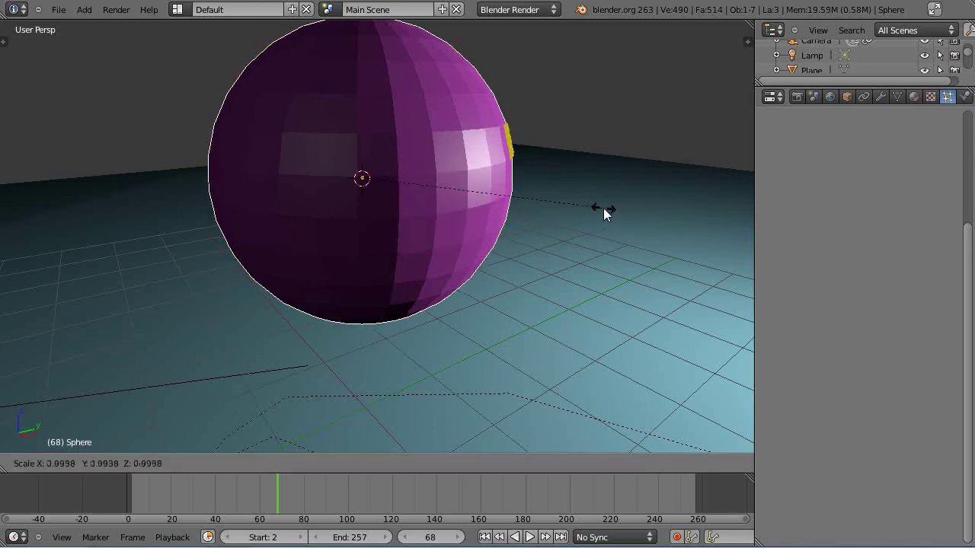
left_click(600, 208)
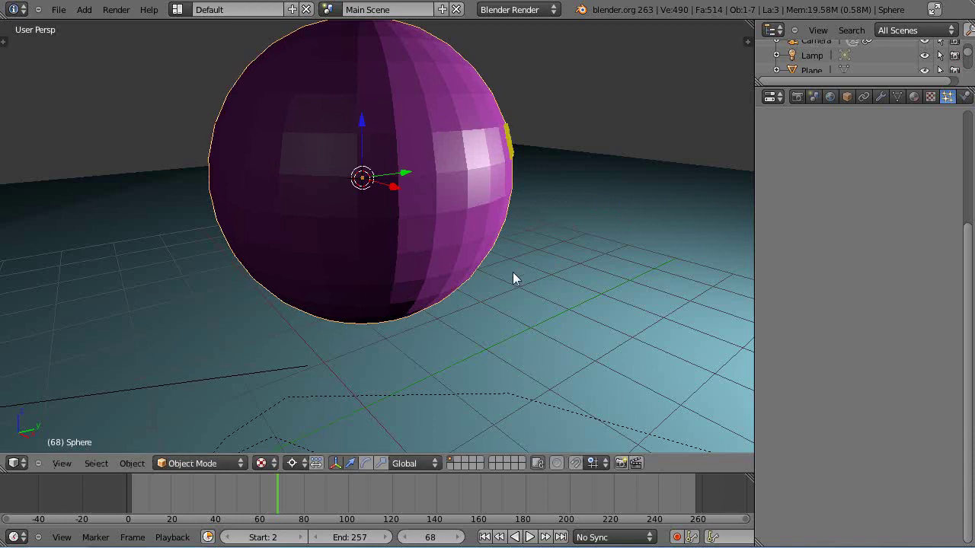
Step: Play the animation and examine the yellow face and particle trail around the sphere from several distances and angles
key("alt+a")
scroll(508, 274, "down", 7)
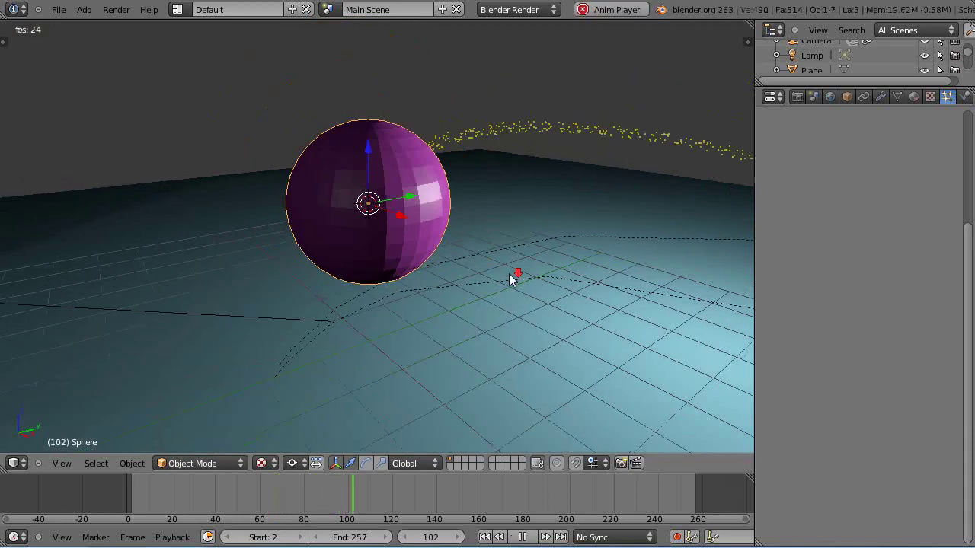
scroll(508, 274, "up", 5)
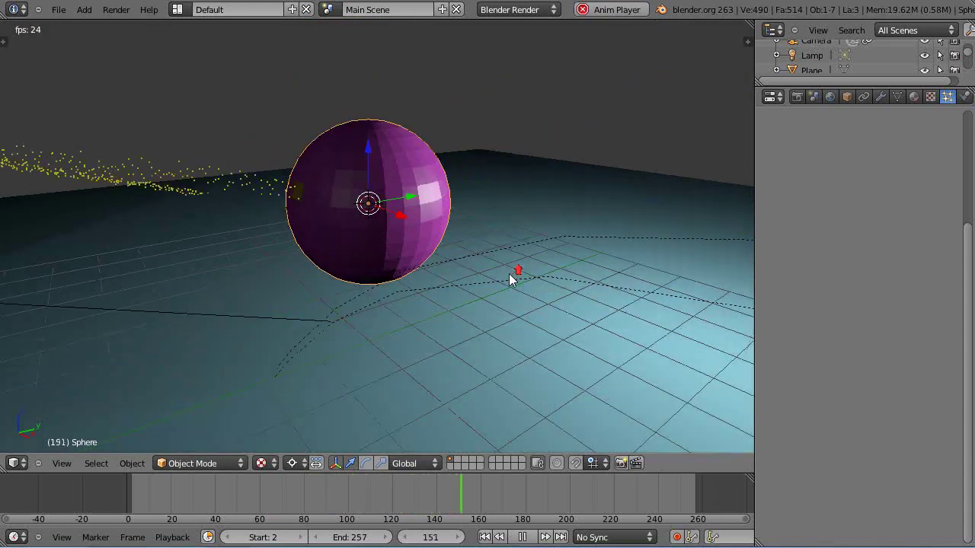
scroll(509, 274, "up", 3)
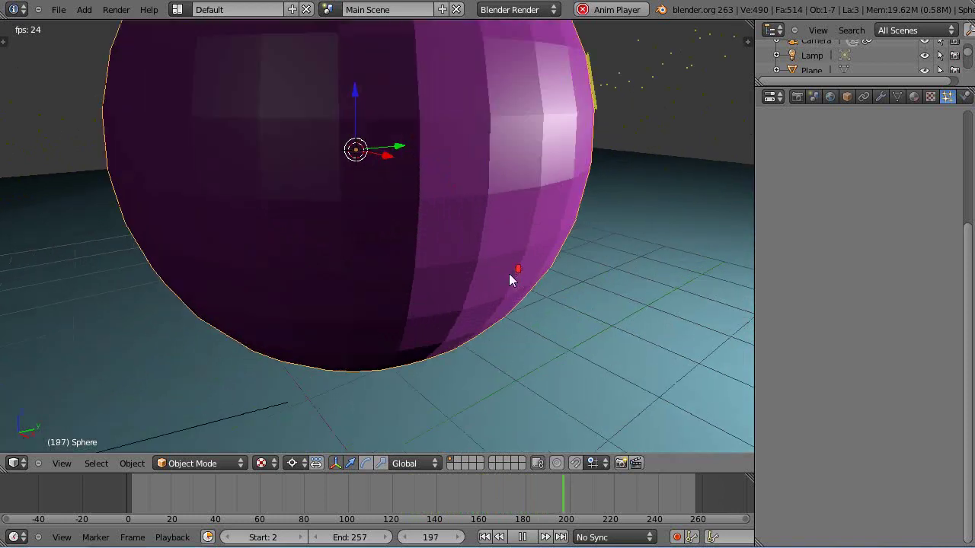
scroll(508, 274, "down", 3)
scroll(509, 281, "down", 3)
key("z")
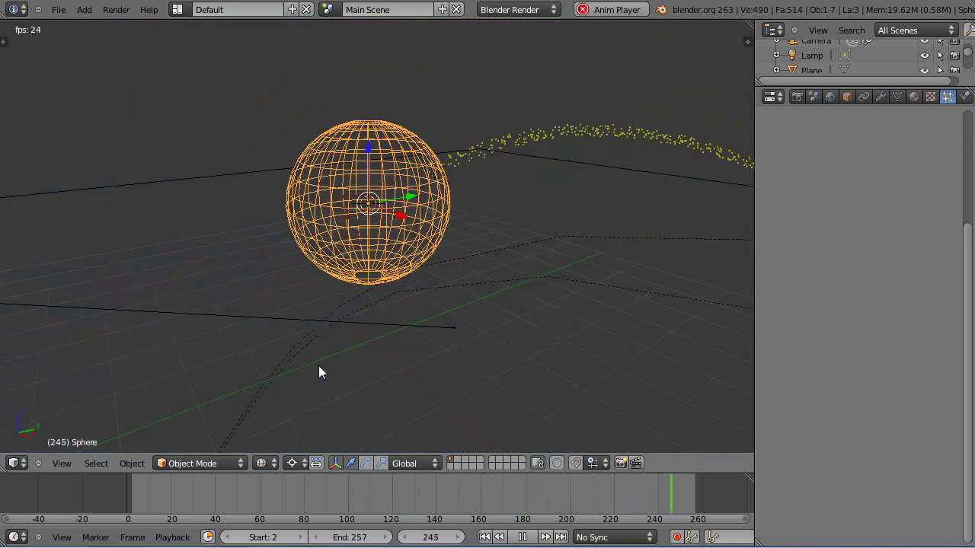
key("z")
scroll(369, 355, "up", 4)
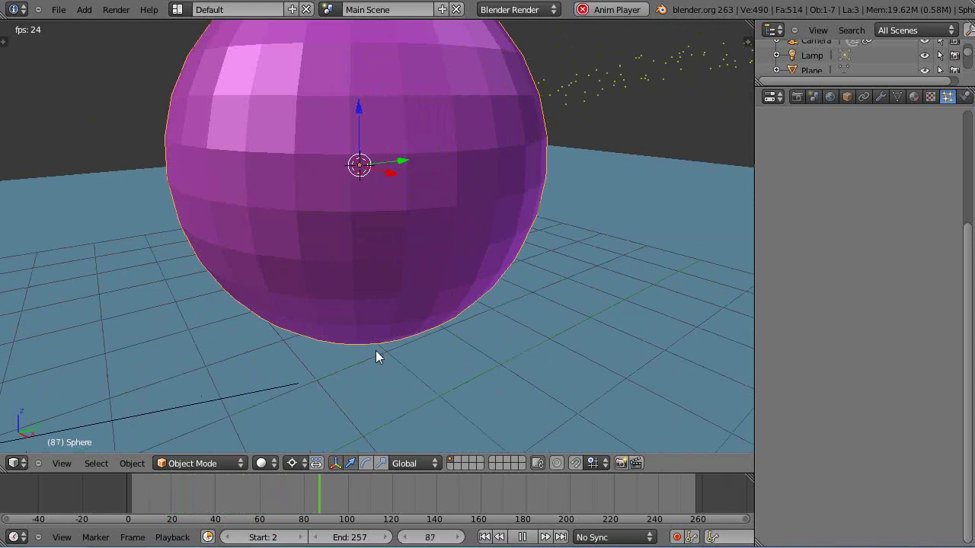
scroll(377, 344, "down", 3)
middle_click_drag(380, 344, 279, 367)
scroll(518, 309, "up", 3)
scroll(565, 373, "up", 5)
scroll(566, 371, "down", 5)
scroll(279, 366, "down", 3)
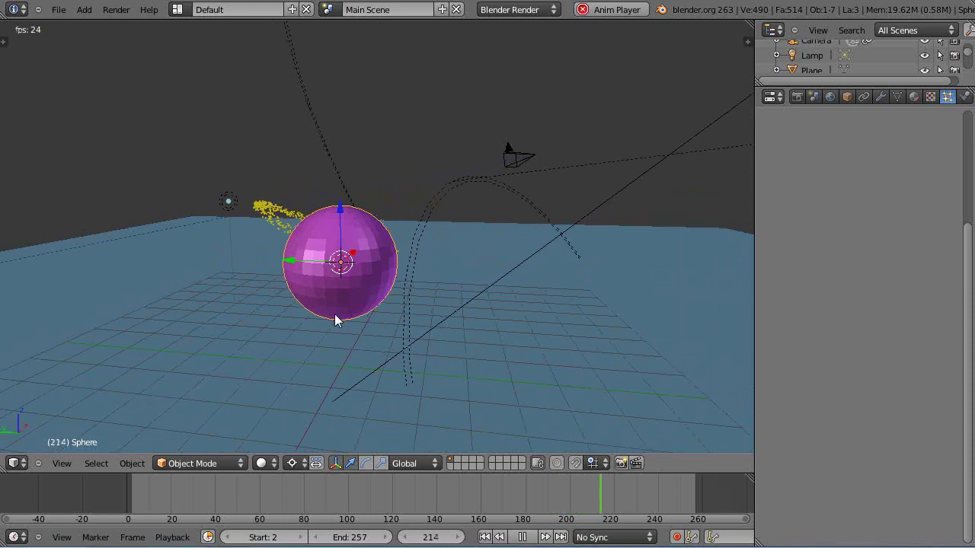